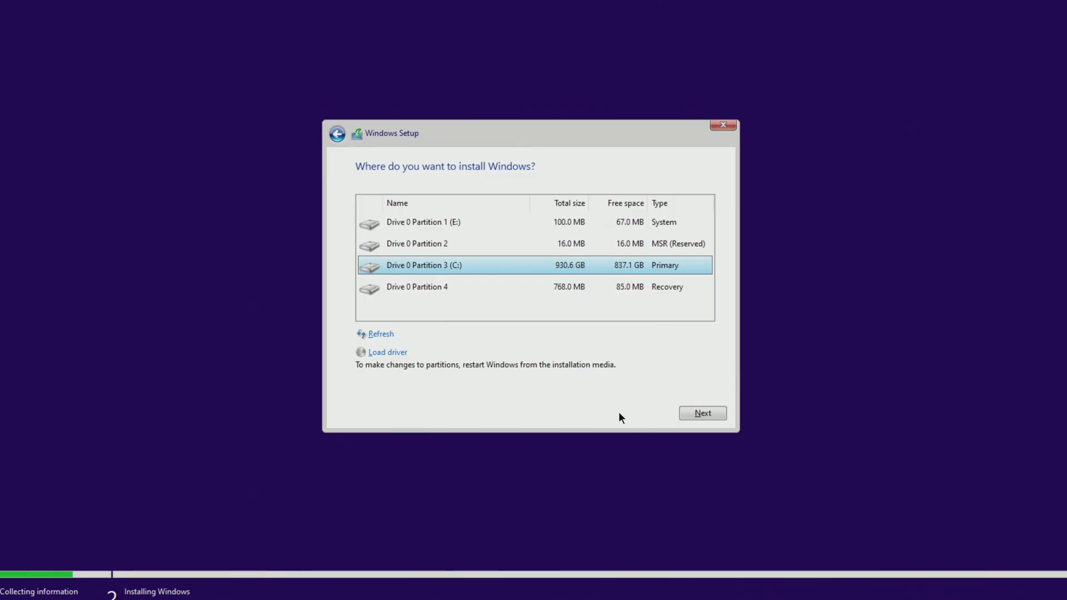
# Continue installing onto Drive 0 Partition 3 (C:) past the Windows.old warning
pyautogui.click(682, 414)
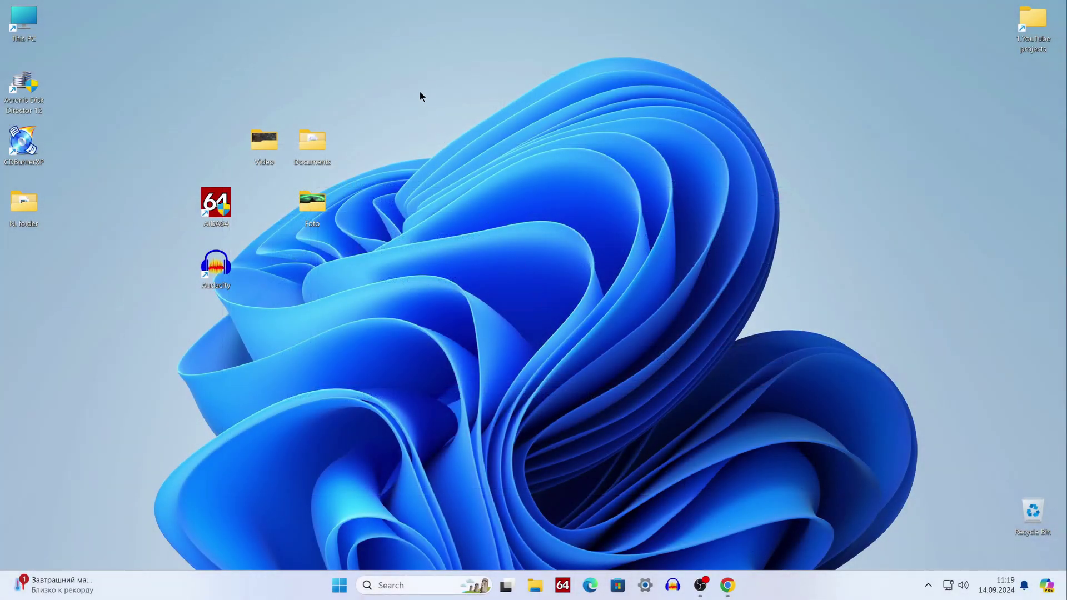
pyautogui.moveTo(420, 90); pyautogui.dragTo(199, 329)
pyautogui.click(279, 237)
pyautogui.doubleClick(263, 142)
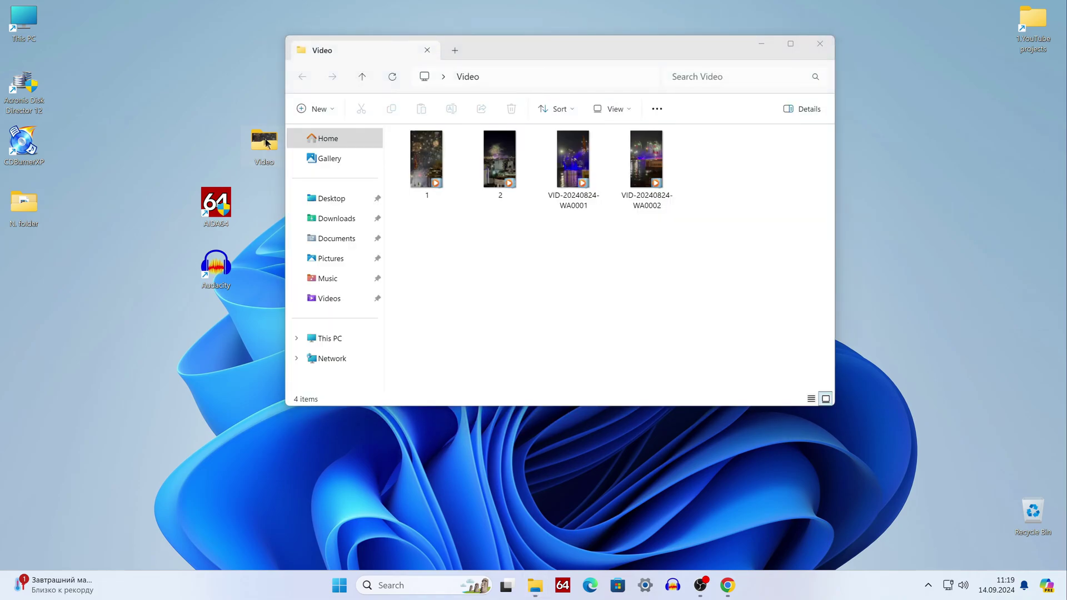
pyautogui.click(425, 164)
pyautogui.doubleClick(425, 164)
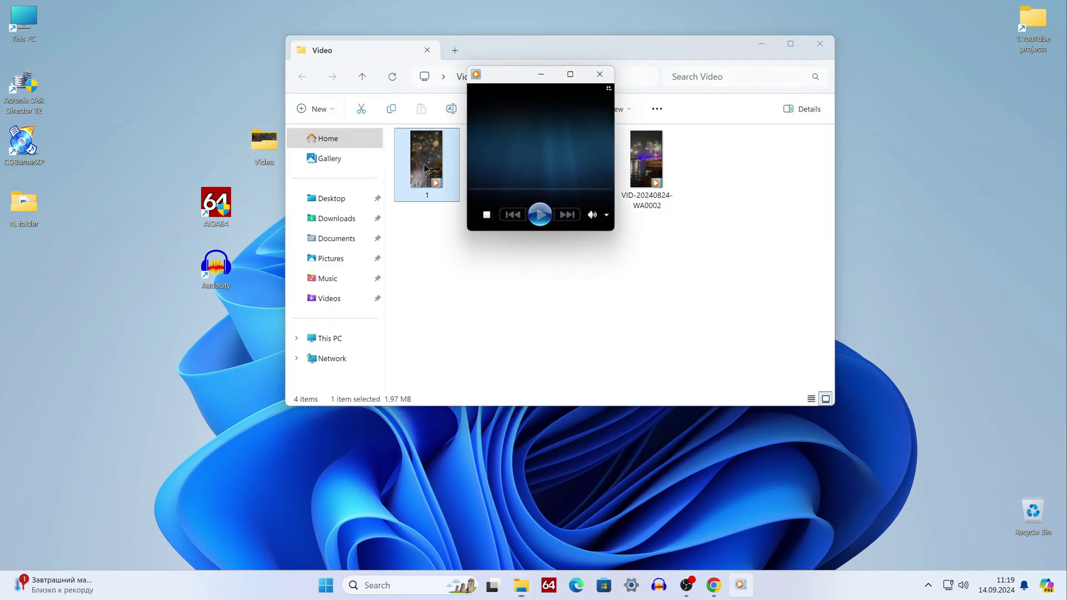
pyautogui.click(599, 74)
pyautogui.click(819, 43)
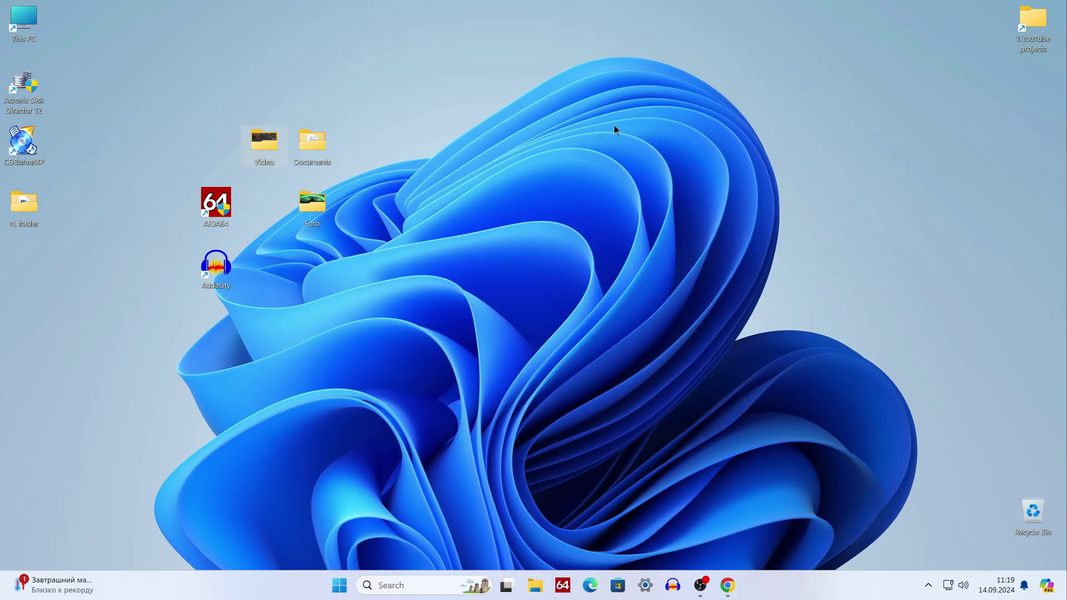
pyautogui.doubleClick(211, 206)
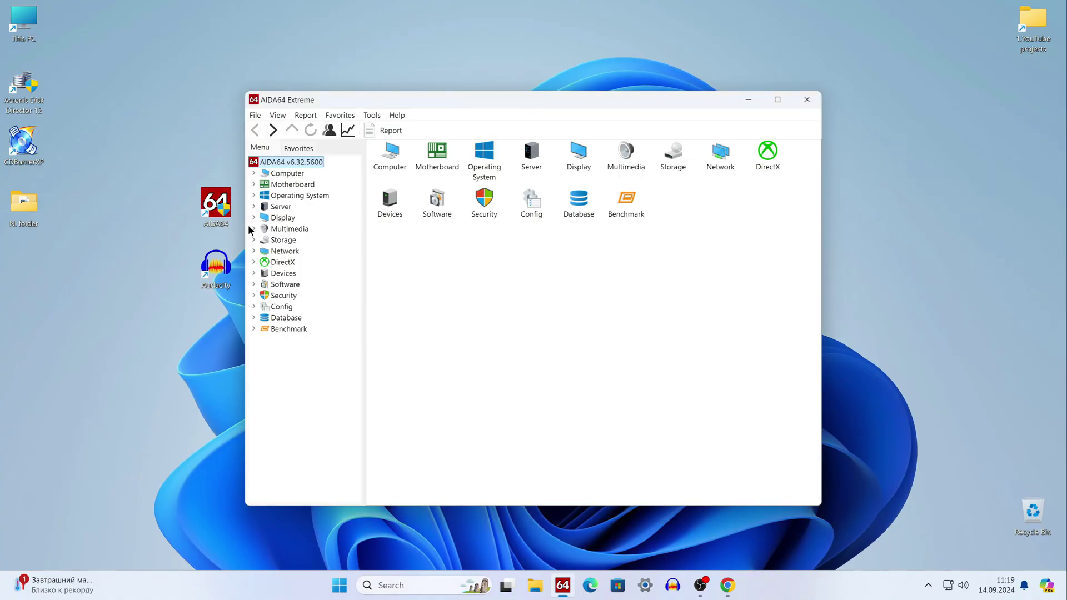
pyautogui.click(292, 195)
pyautogui.click(291, 183)
pyautogui.click(291, 174)
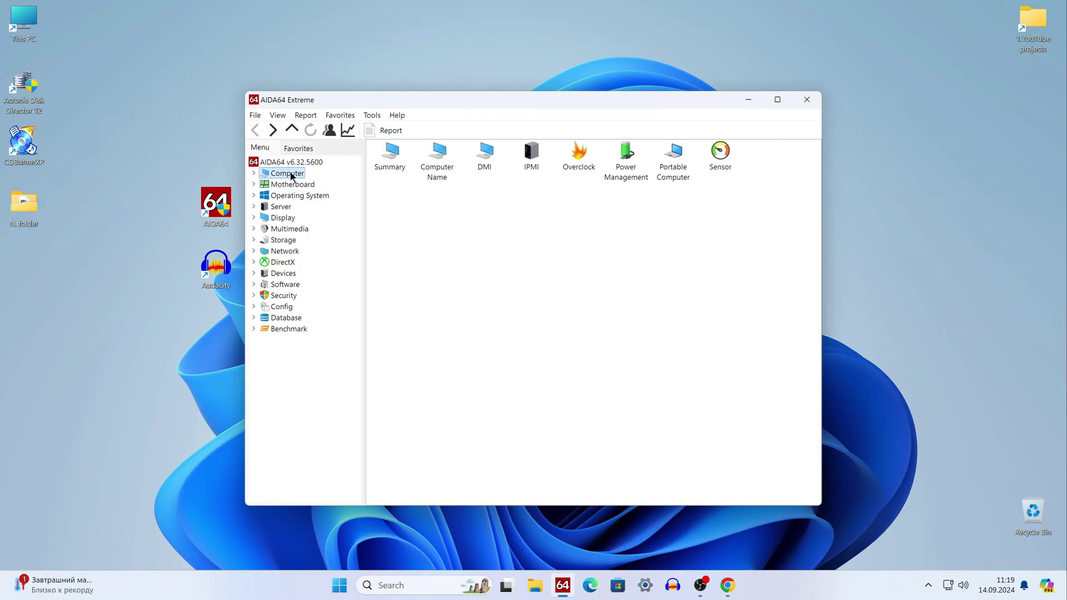
pyautogui.click(806, 102)
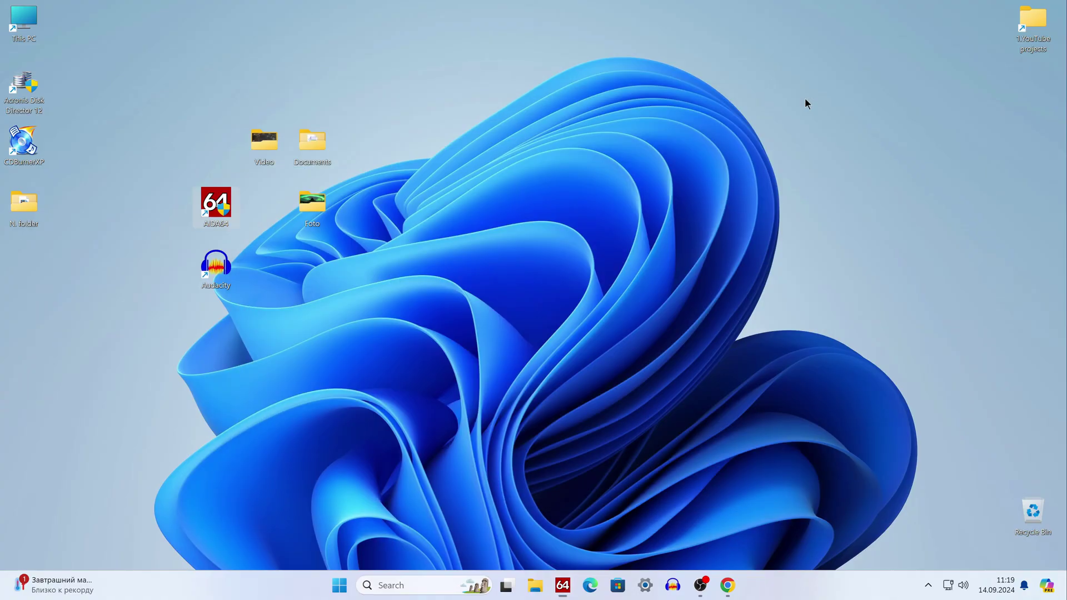
pyautogui.press('Down')
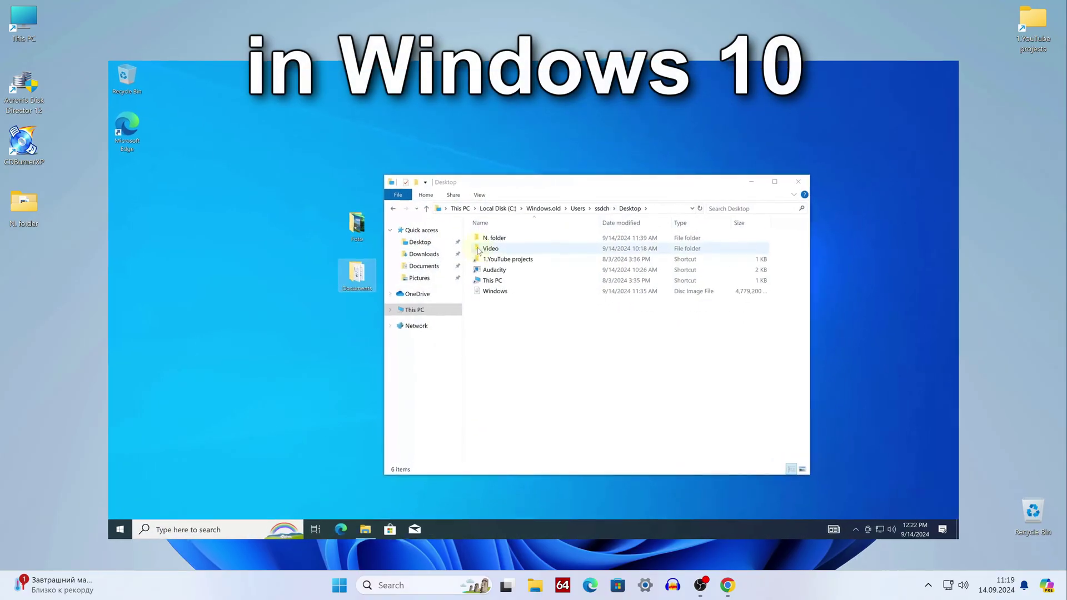
pyautogui.moveTo(284, 253); pyautogui.dragTo(277, 261)
pyautogui.doubleClick(260, 266)
pyautogui.doubleClick(504, 254)
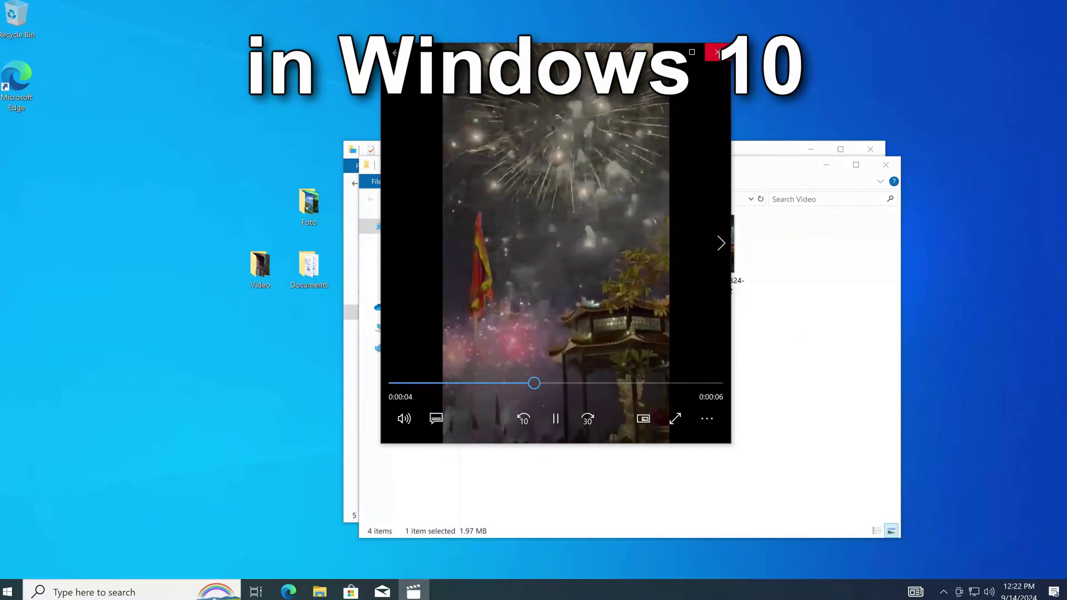
pyautogui.click(717, 51)
pyautogui.click(885, 167)
pyautogui.moveTo(16, 139); pyautogui.dragTo(260, 208)
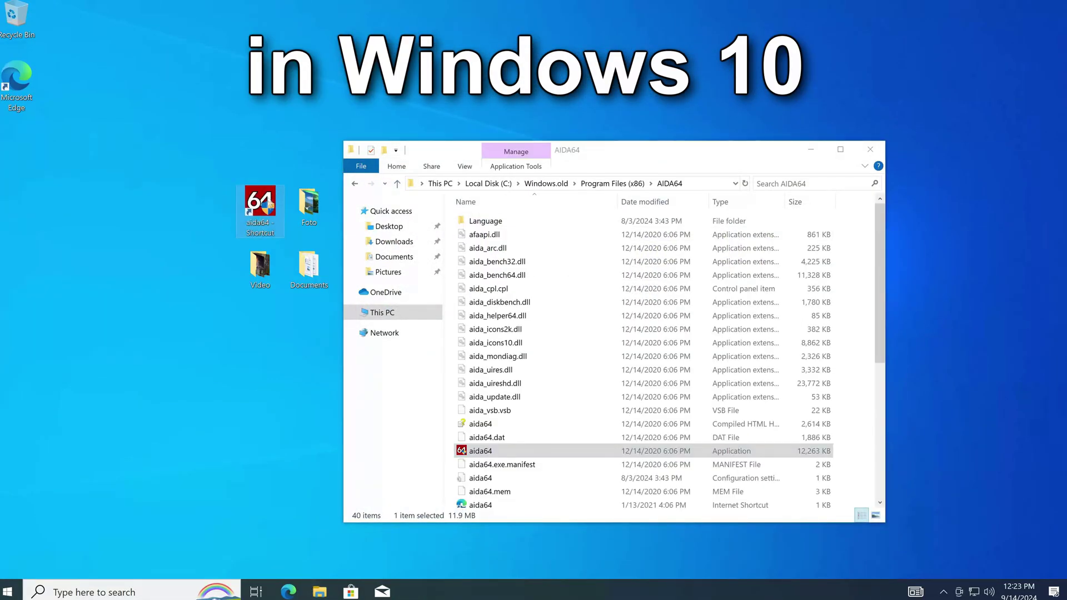
pyautogui.doubleClick(262, 207)
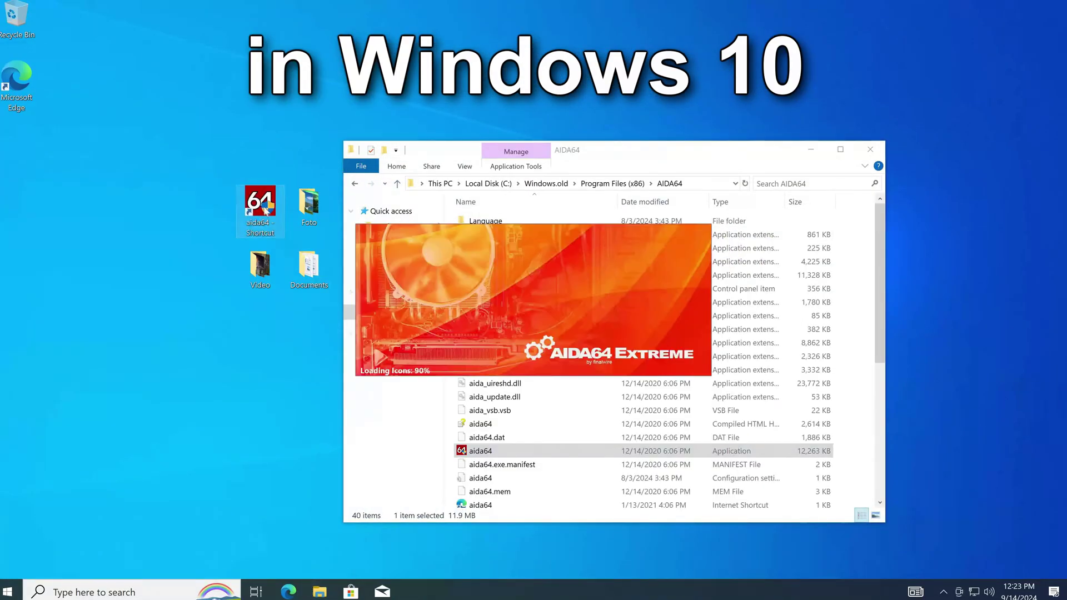
pyautogui.click(286, 172)
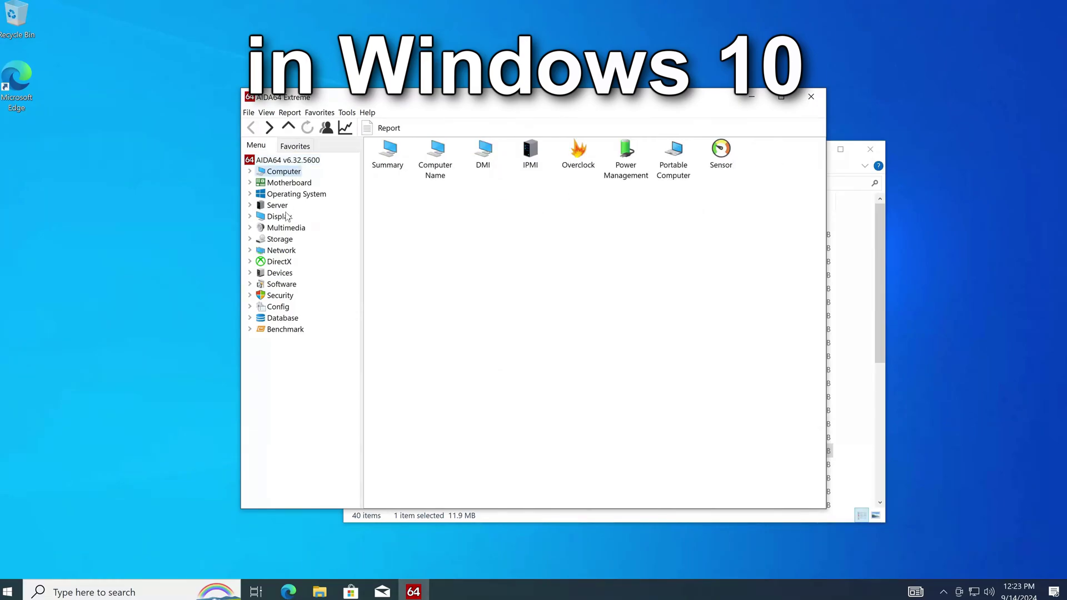
pyautogui.click(280, 217)
pyautogui.click(283, 251)
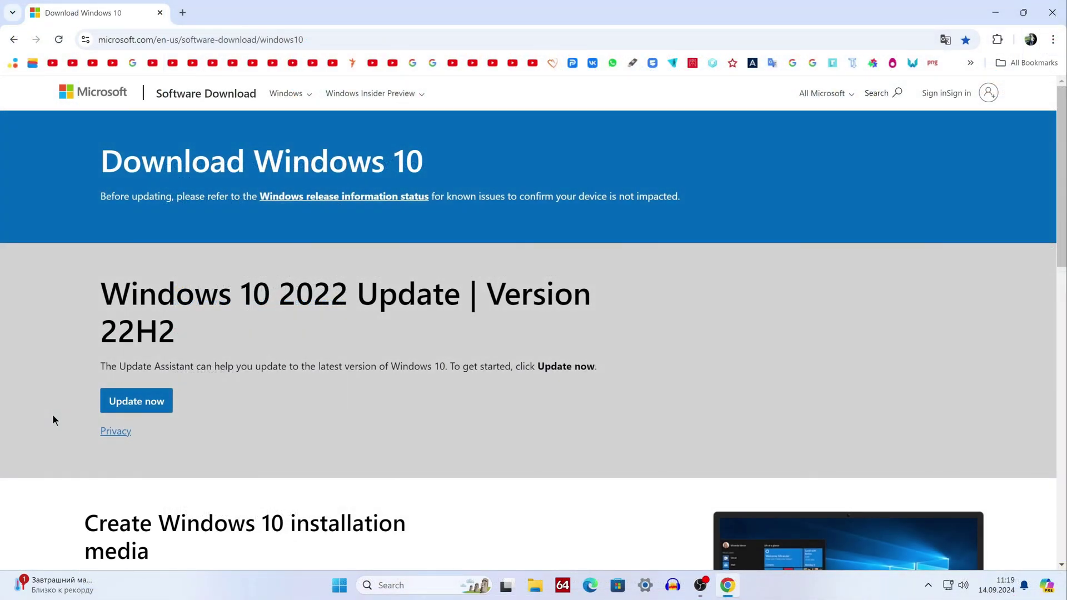
# Expand the upgrade instructions, download MediaCreationTool_22H2.exe, and close Chrome
pyautogui.scroll(-5, 52, 418)
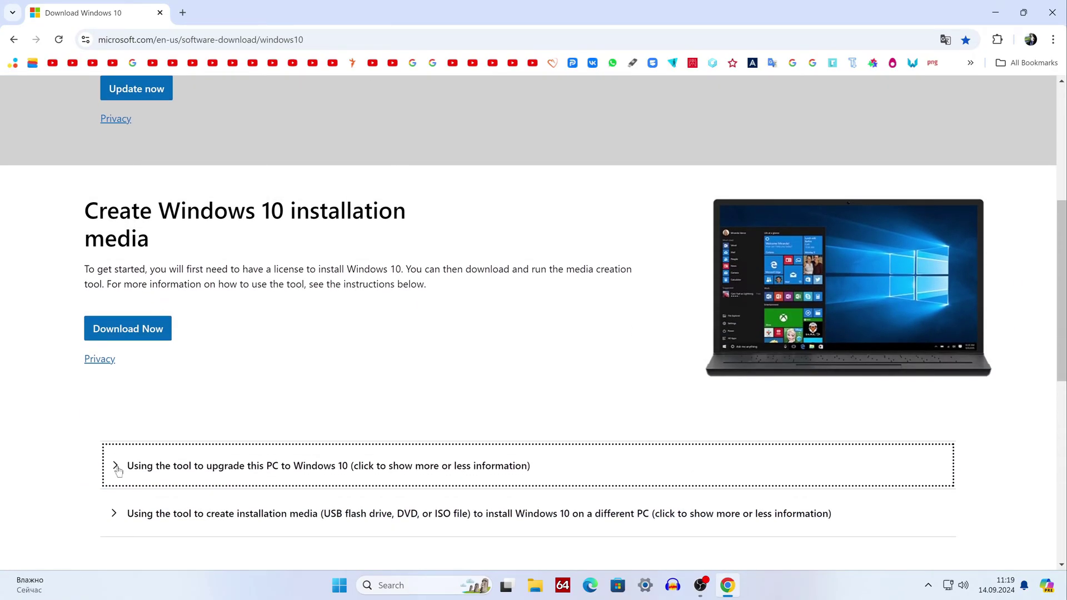
pyautogui.click(116, 467)
pyautogui.scroll(-5, 73, 448)
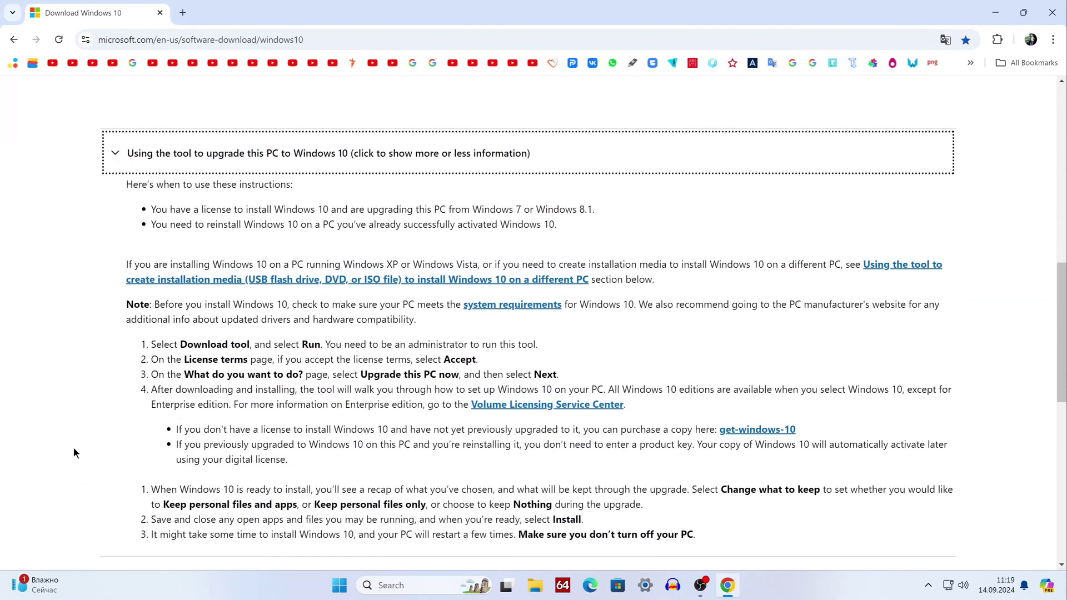
pyautogui.scroll(6, 74, 448)
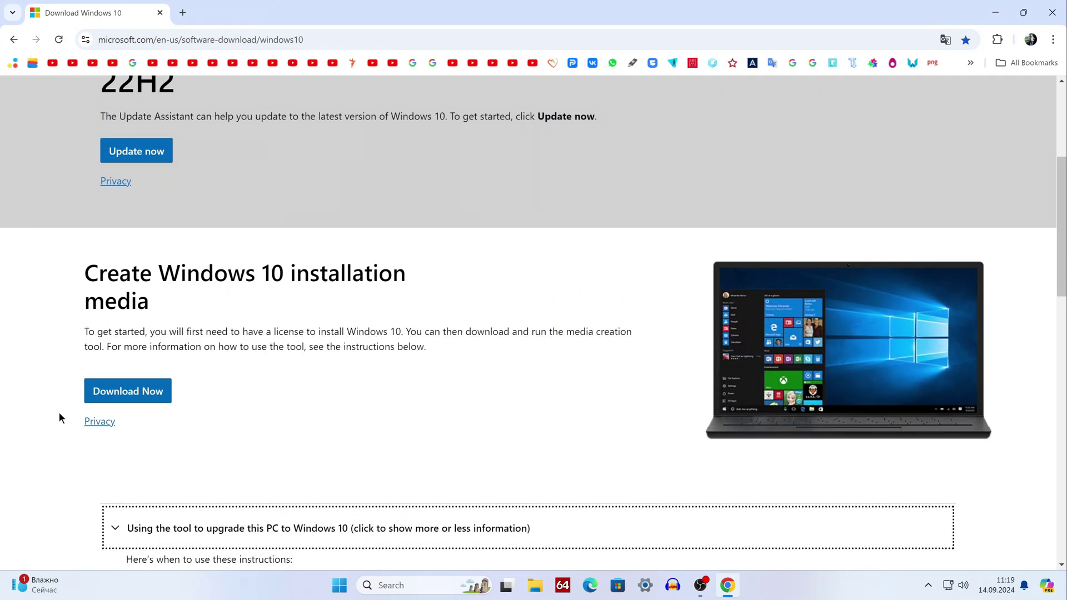
pyautogui.click(155, 399)
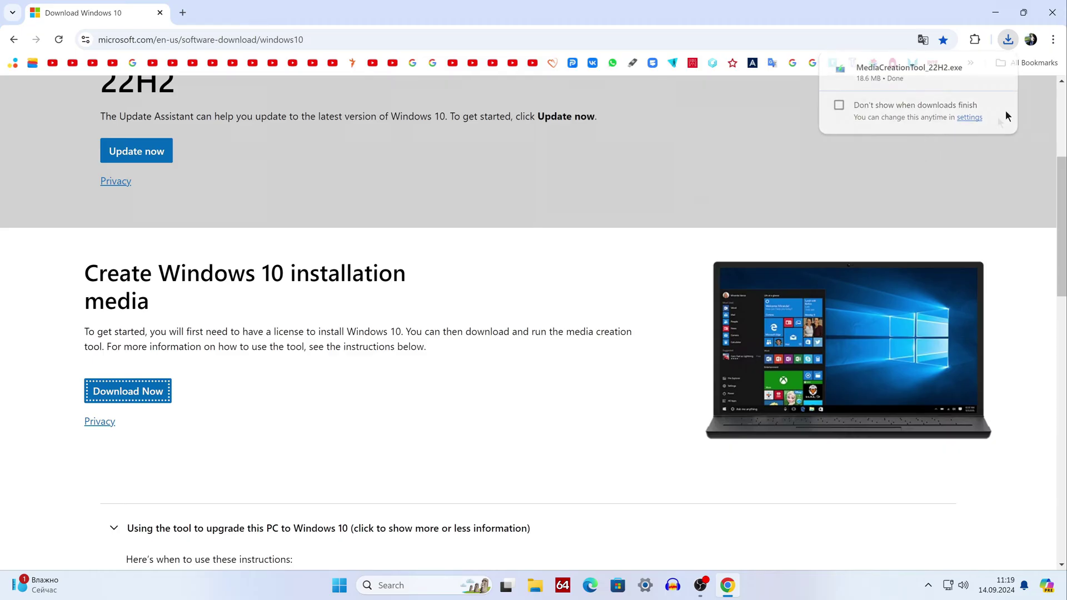
pyautogui.click(1052, 22)
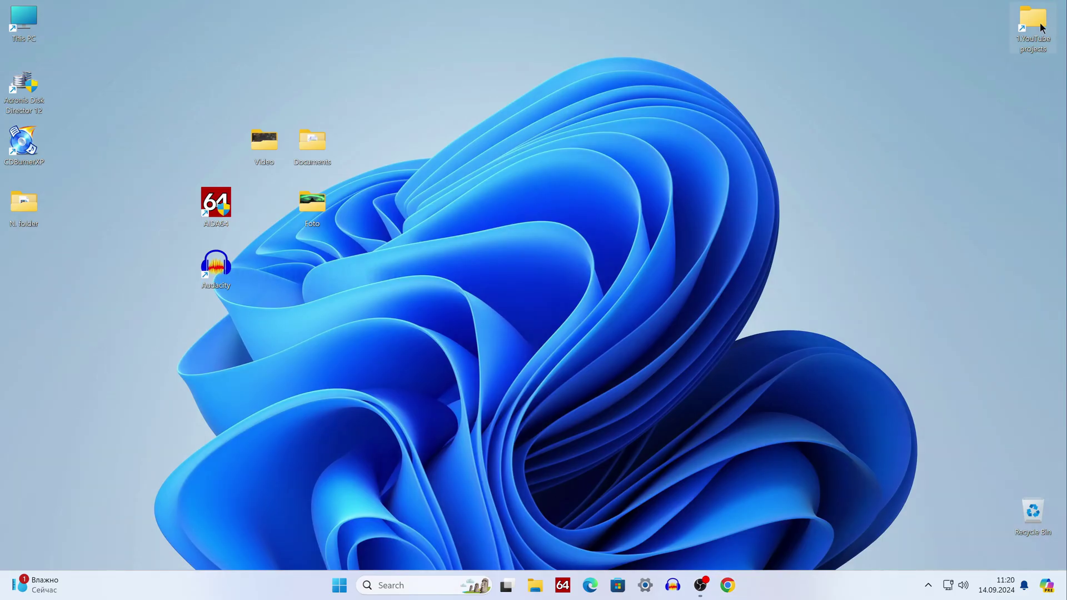
# Launch MediaCreationTool_22H2 from the Downloads folder and close the Explorer window
pyautogui.click(535, 585)
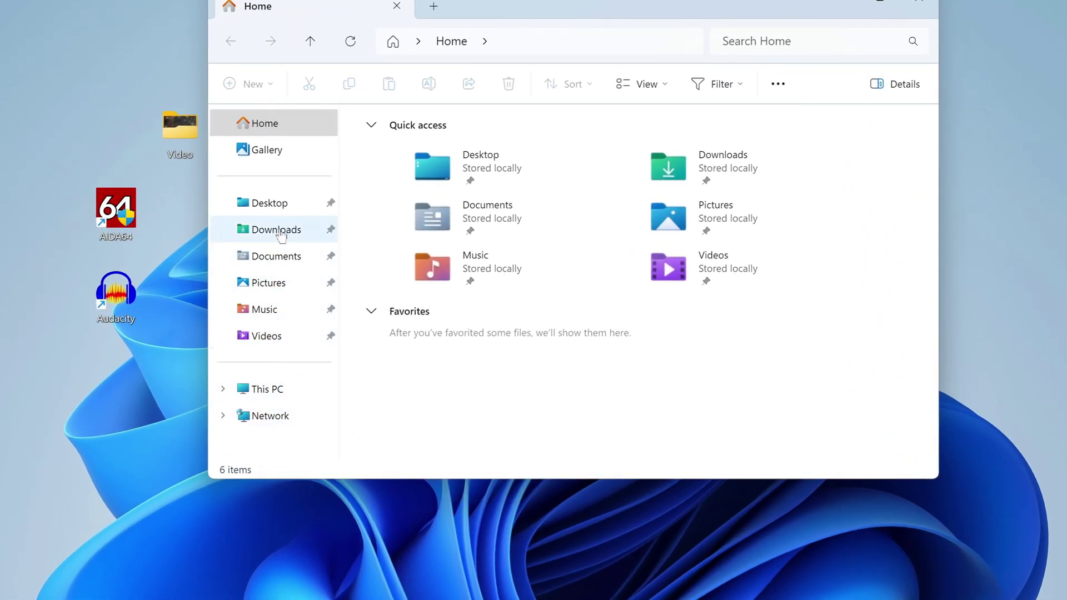
pyautogui.click(276, 229)
pyautogui.click(434, 163)
pyautogui.doubleClick(435, 164)
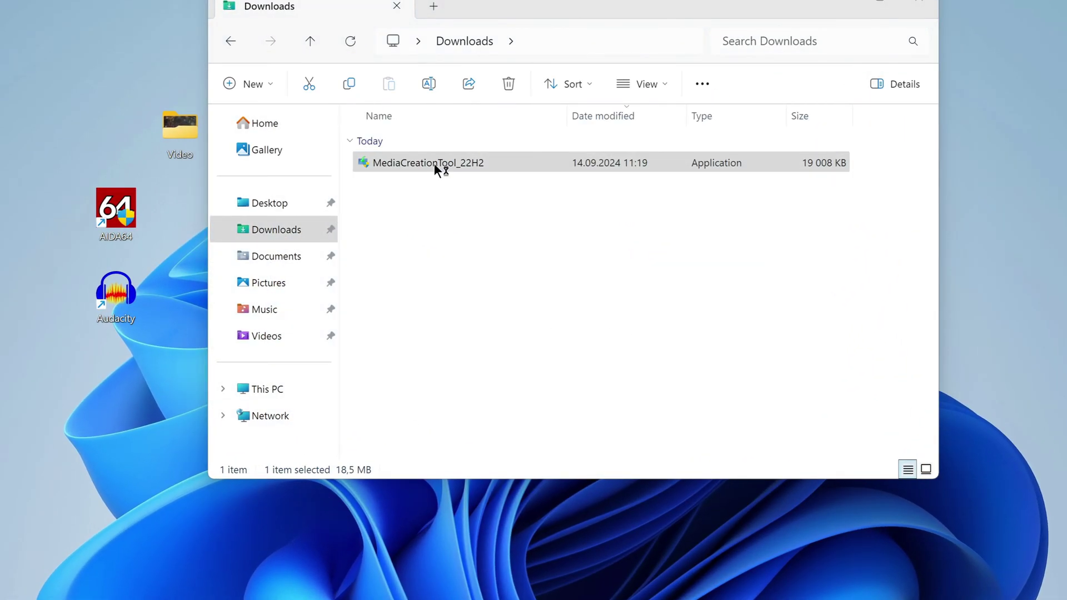
pyautogui.click(916, 5)
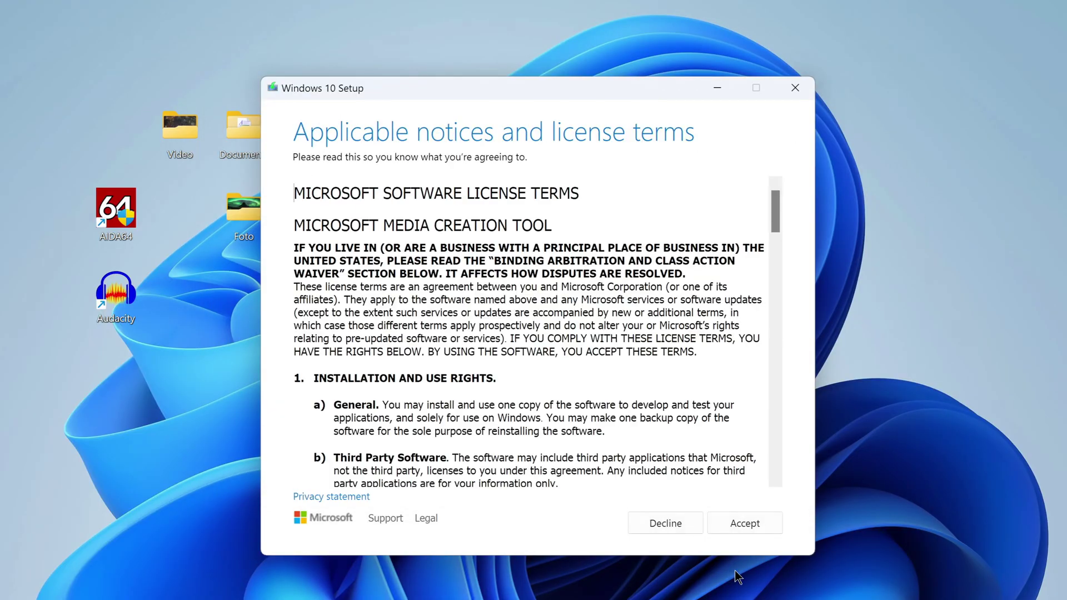
# Accept the license terms and choose to create installation media for another PC
pyautogui.click(735, 524)
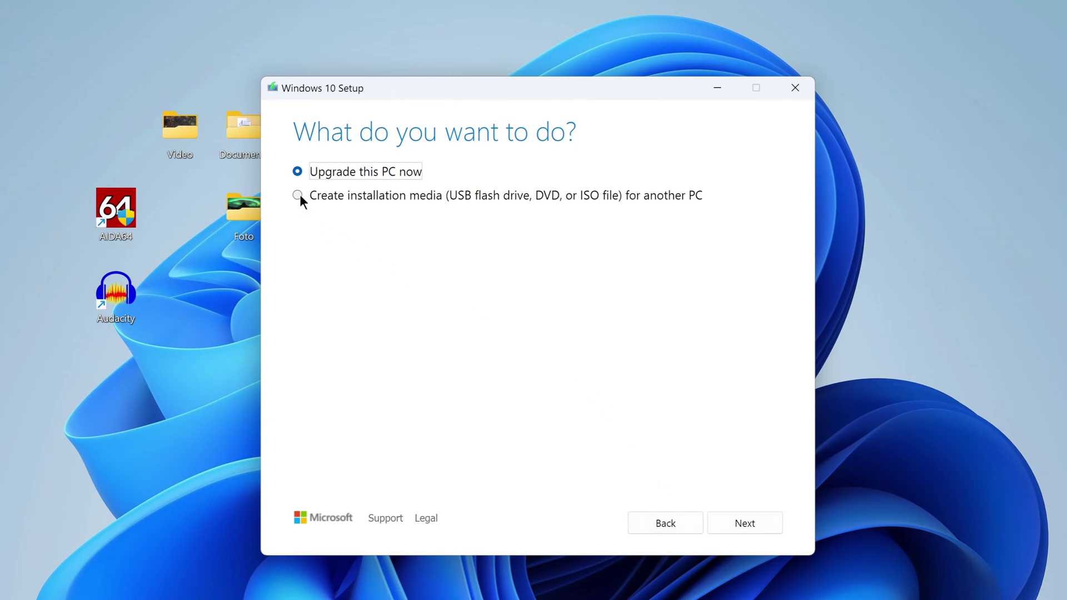
pyautogui.click(299, 195)
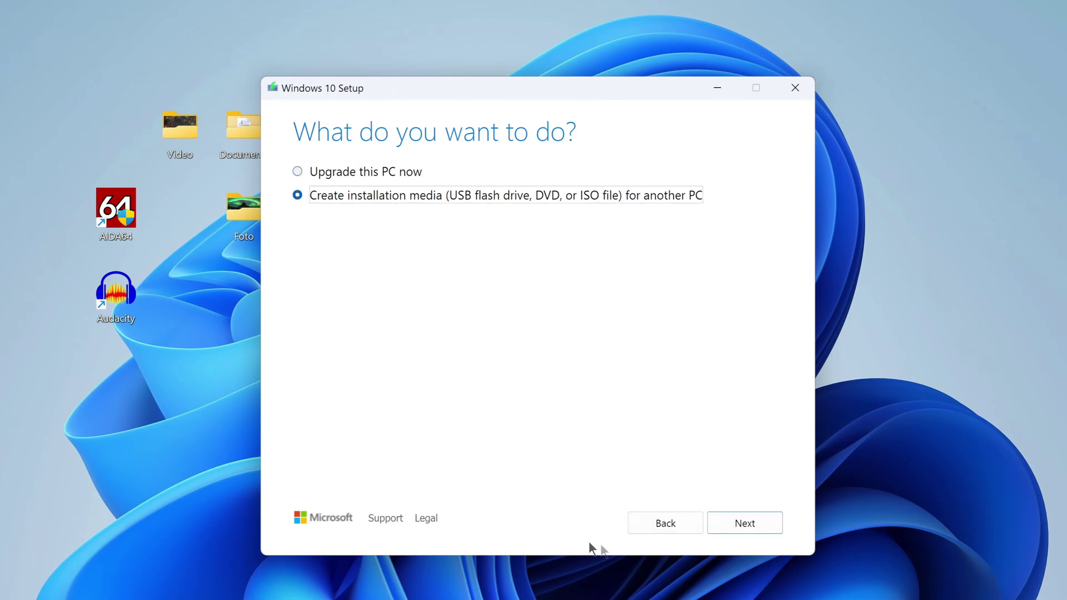
pyautogui.click(717, 526)
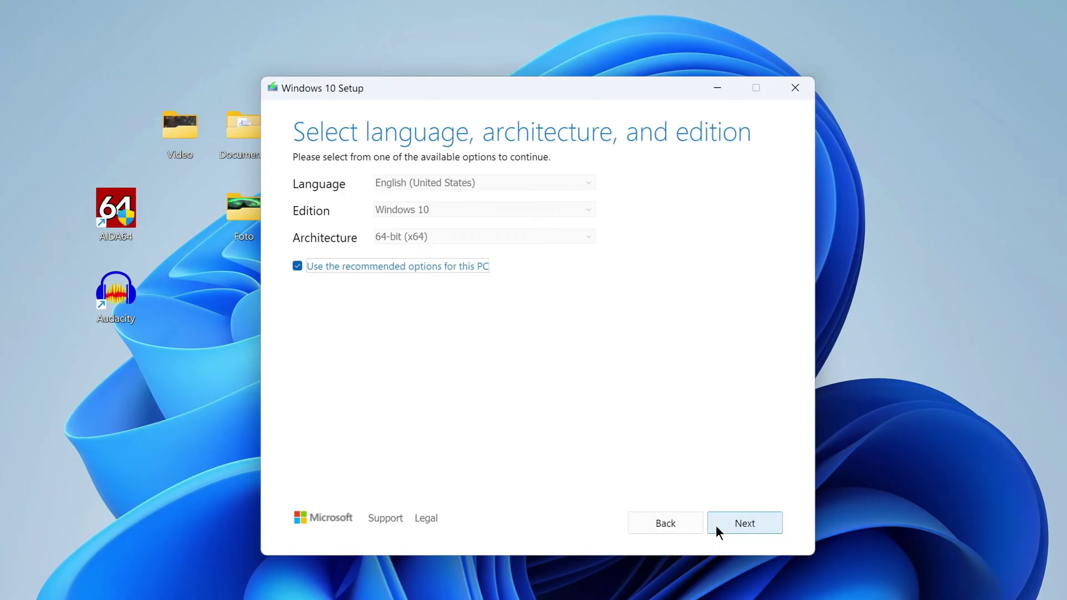
# Keep English (United States), Windows 10, 64-bit (x64) and pick ISO file as the media
pyautogui.click(298, 265)
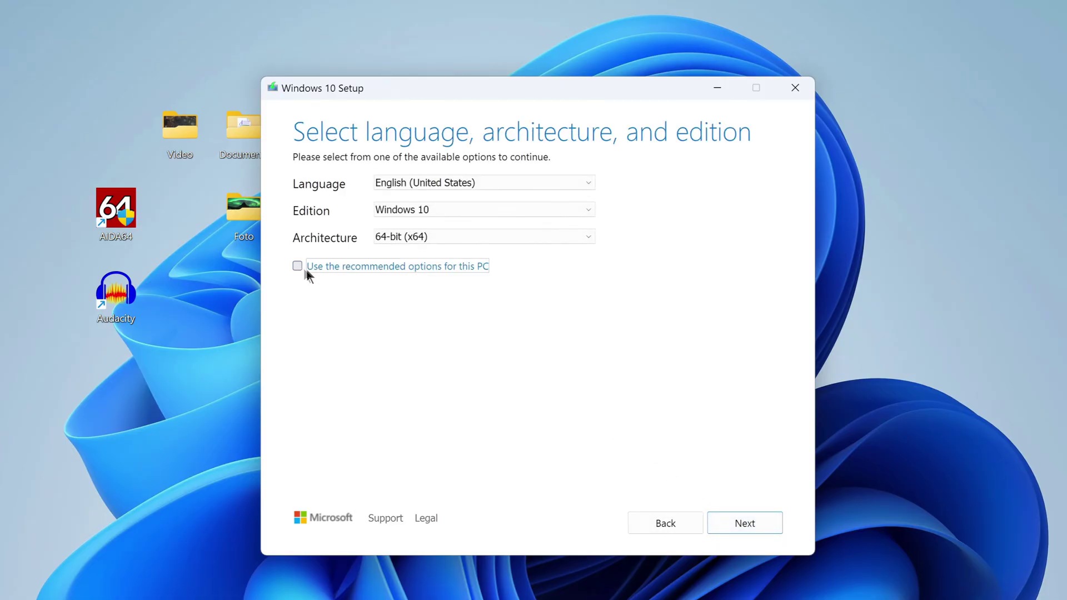
pyautogui.click(588, 183)
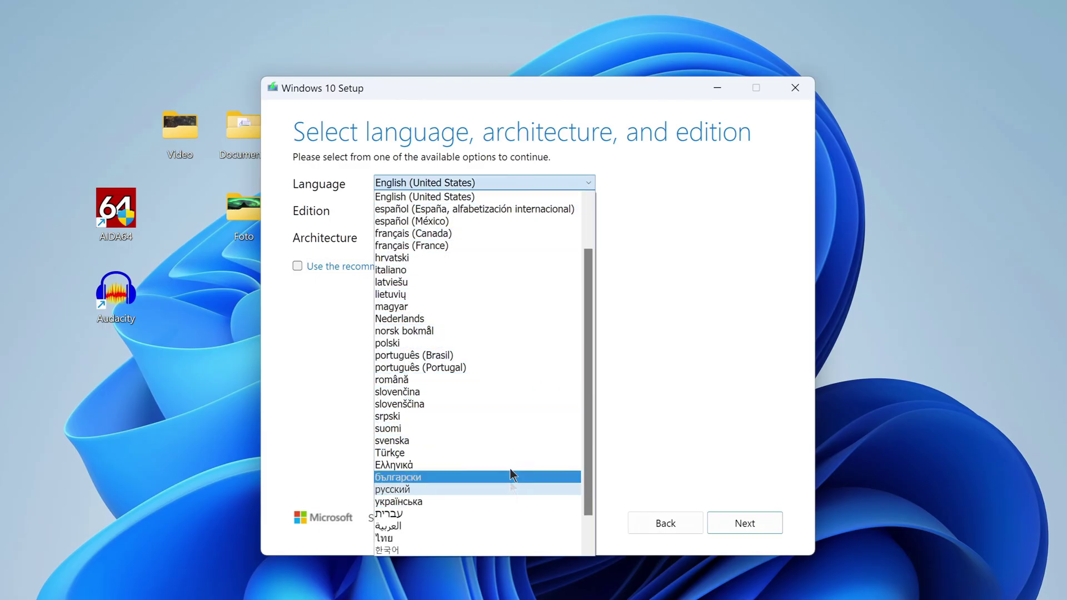
pyautogui.click(639, 202)
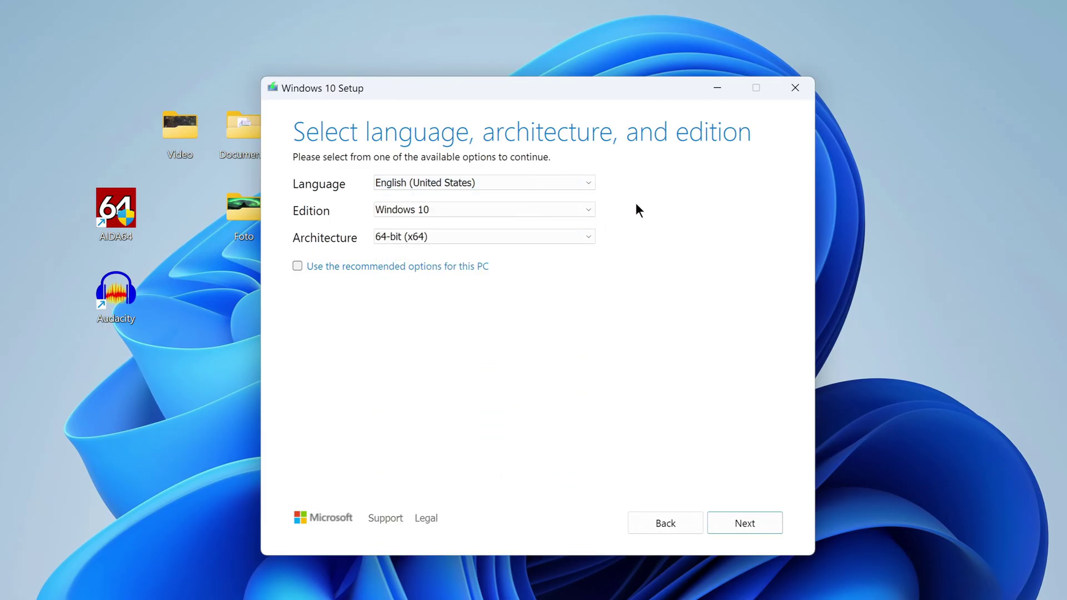
pyautogui.click(715, 525)
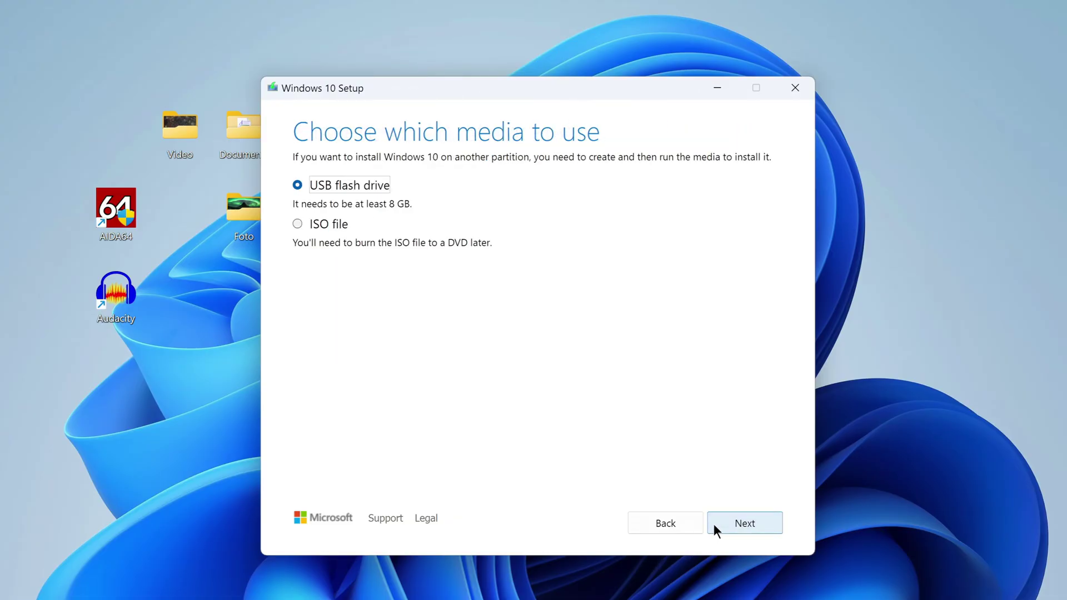
pyautogui.click(298, 221)
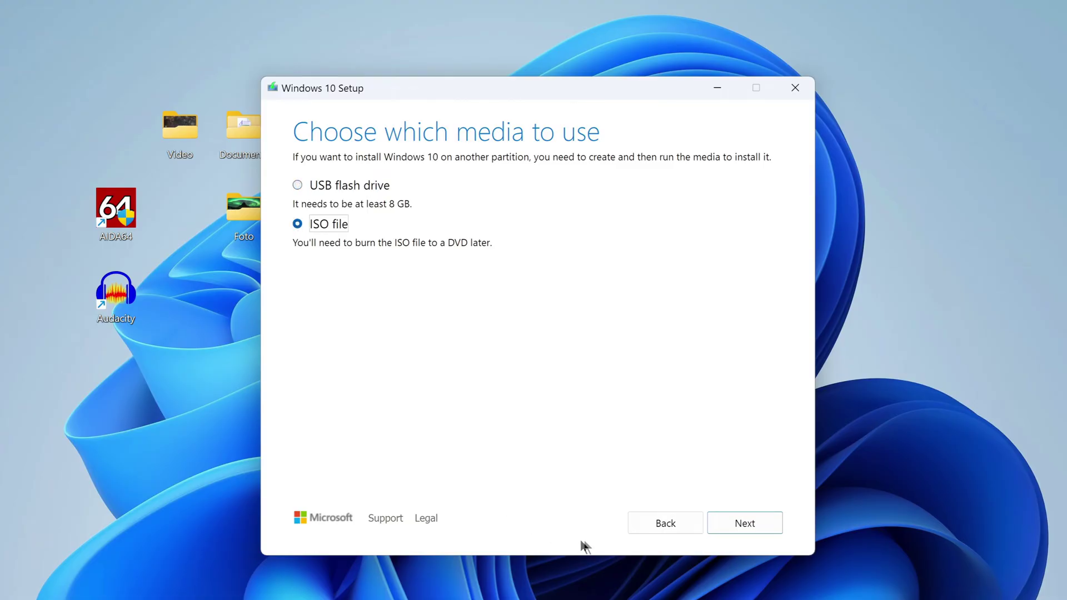
pyautogui.click(720, 528)
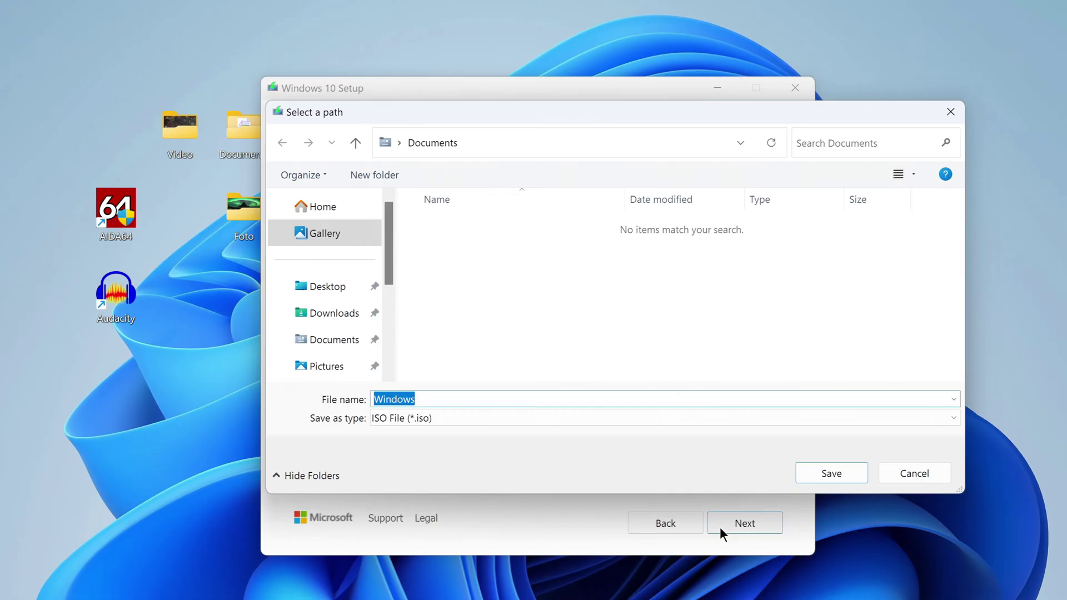
# Save the ISO to the Desktop and finish the tool once Windows.iso is ready
pyautogui.click(331, 287)
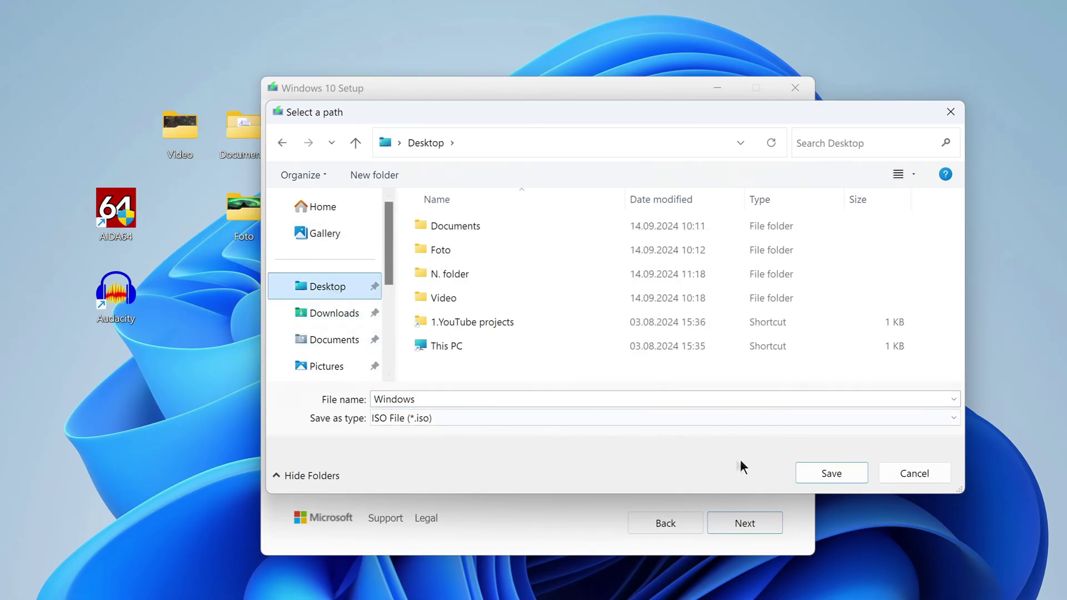
pyautogui.click(810, 472)
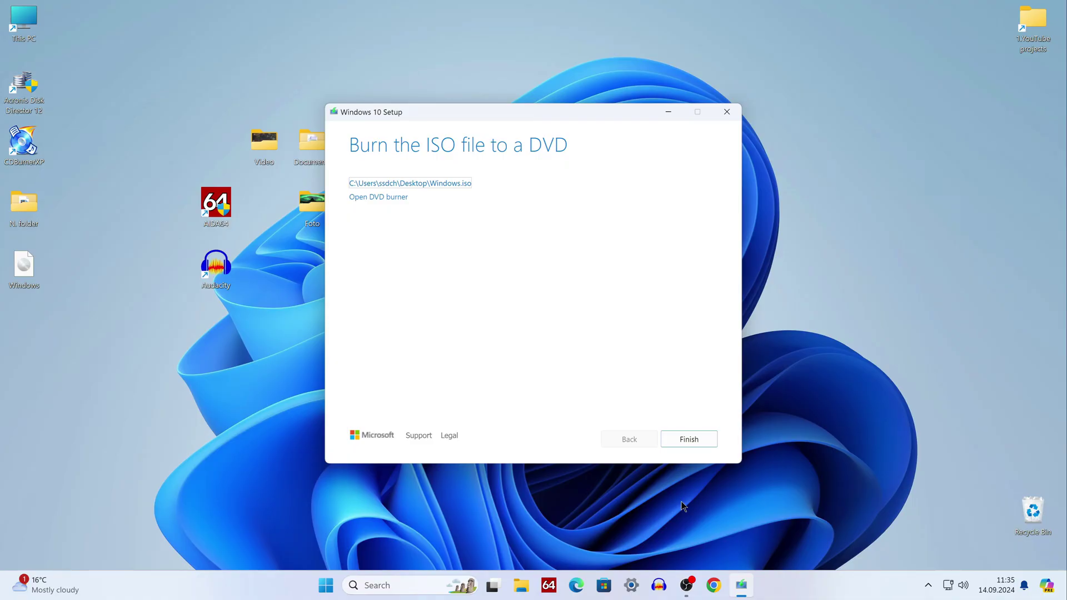
pyautogui.click(673, 442)
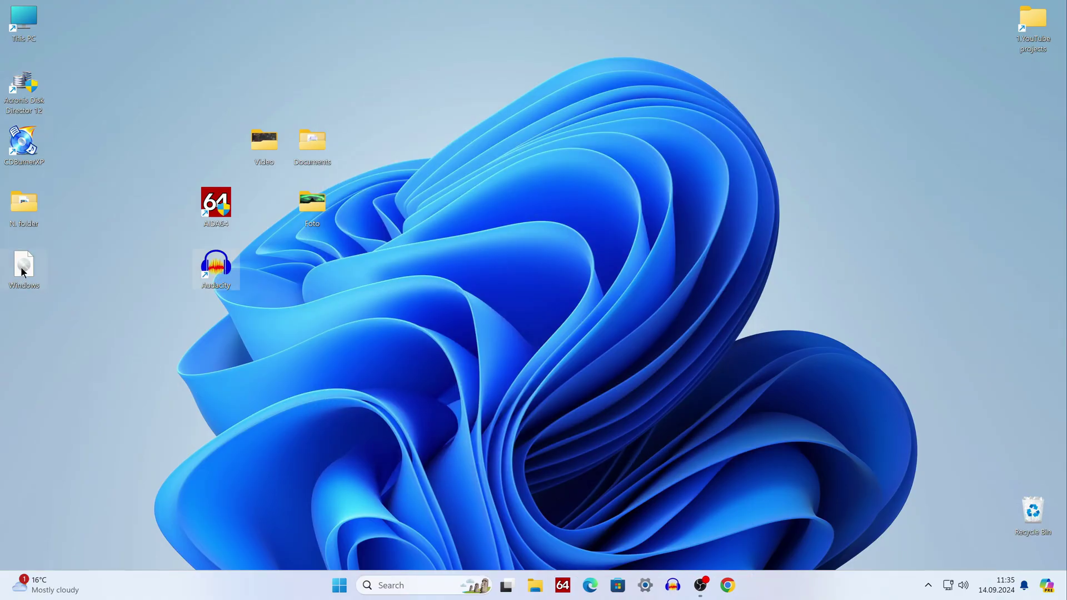
# Reposition the Windows ISO, mount it, and run setup from its sources folder
pyautogui.moveTo(22, 271); pyautogui.dragTo(155, 362)
pyautogui.moveTo(256, 402); pyautogui.dragTo(259, 401)
pyautogui.moveTo(259, 401); pyautogui.dragTo(259, 401)
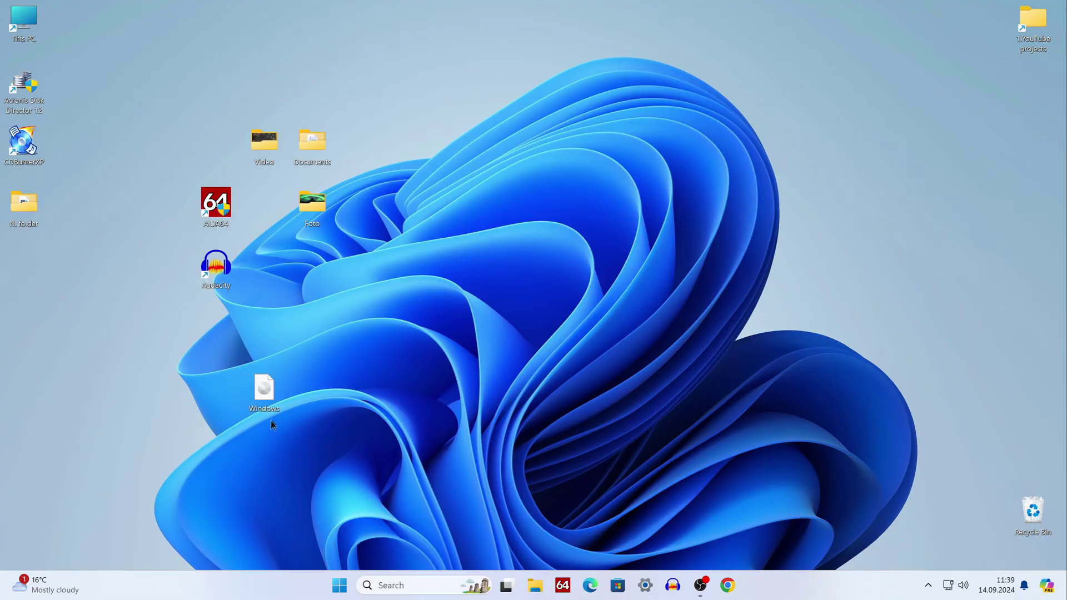
pyautogui.doubleClick(266, 391)
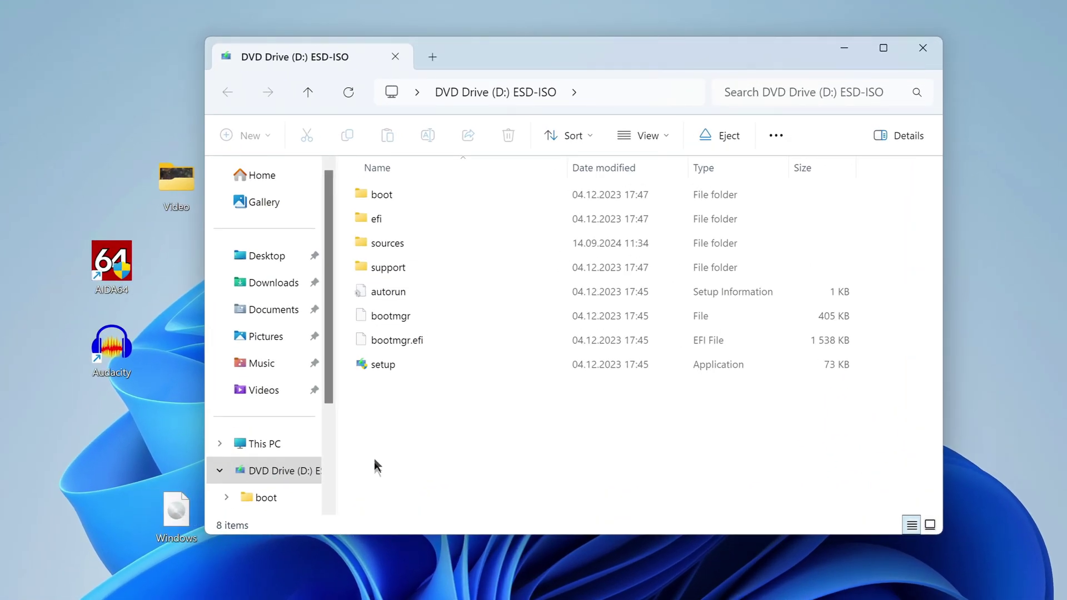
pyautogui.doubleClick(409, 243)
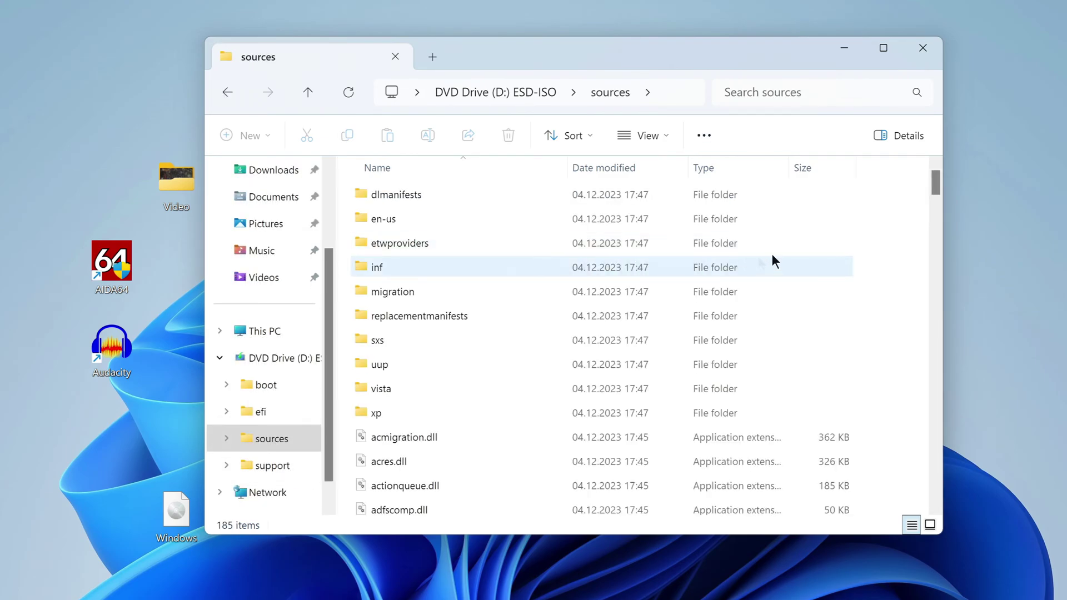
pyautogui.moveTo(937, 180); pyautogui.dragTo(938, 381)
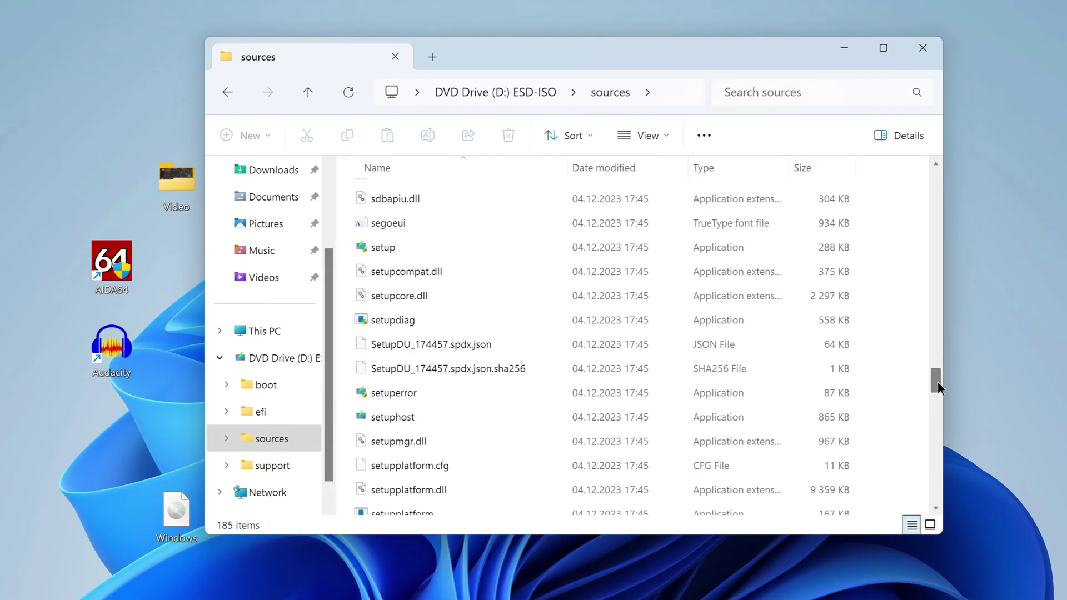
pyautogui.doubleClick(375, 248)
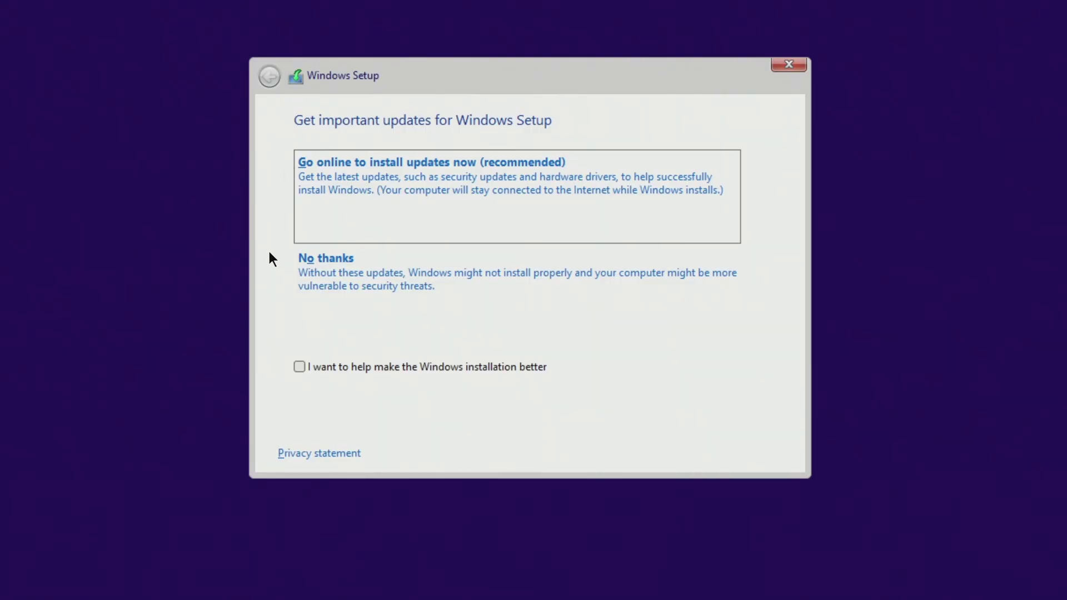
# Skip setup updates and the product key, then select the Windows 10 Pro edition
pyautogui.click(331, 265)
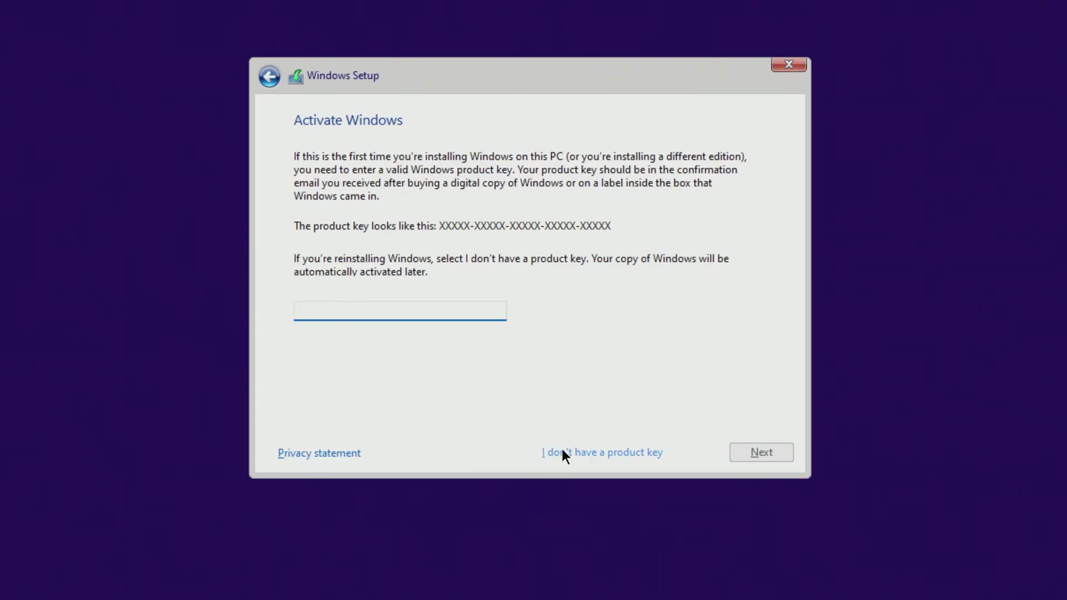
pyautogui.click(585, 452)
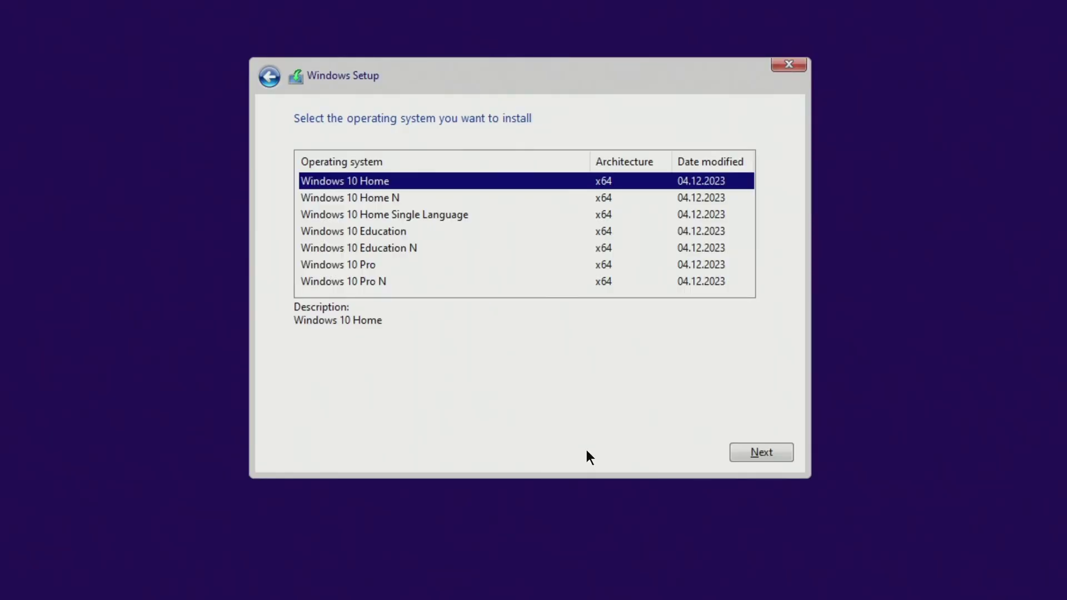
pyautogui.click(383, 270)
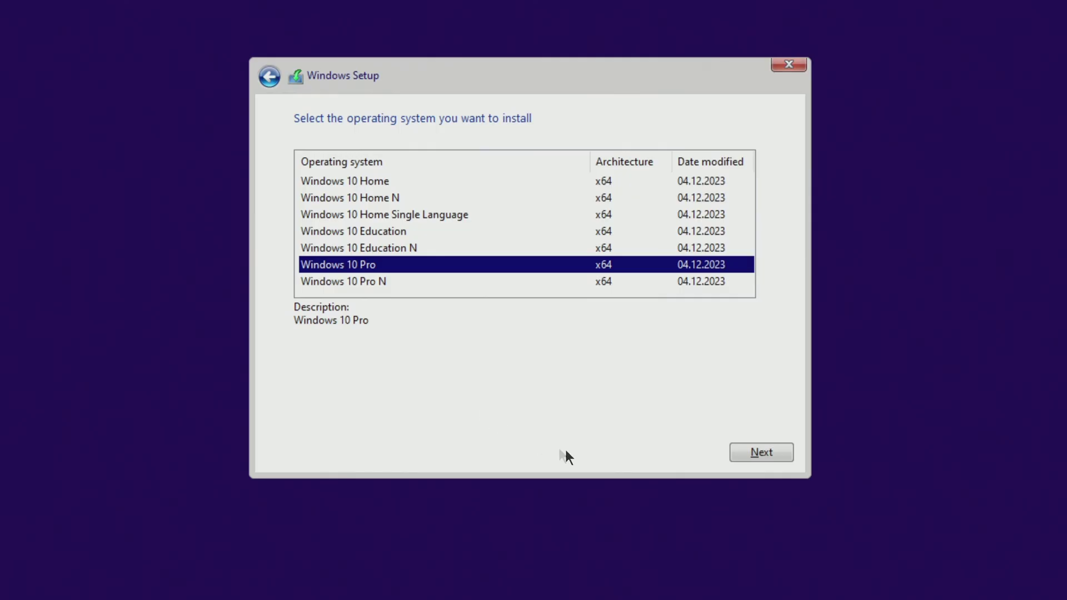
# Accept the licence, do a Custom install onto Partition 3 (C:), and OK the Windows.old warning
pyautogui.click(742, 454)
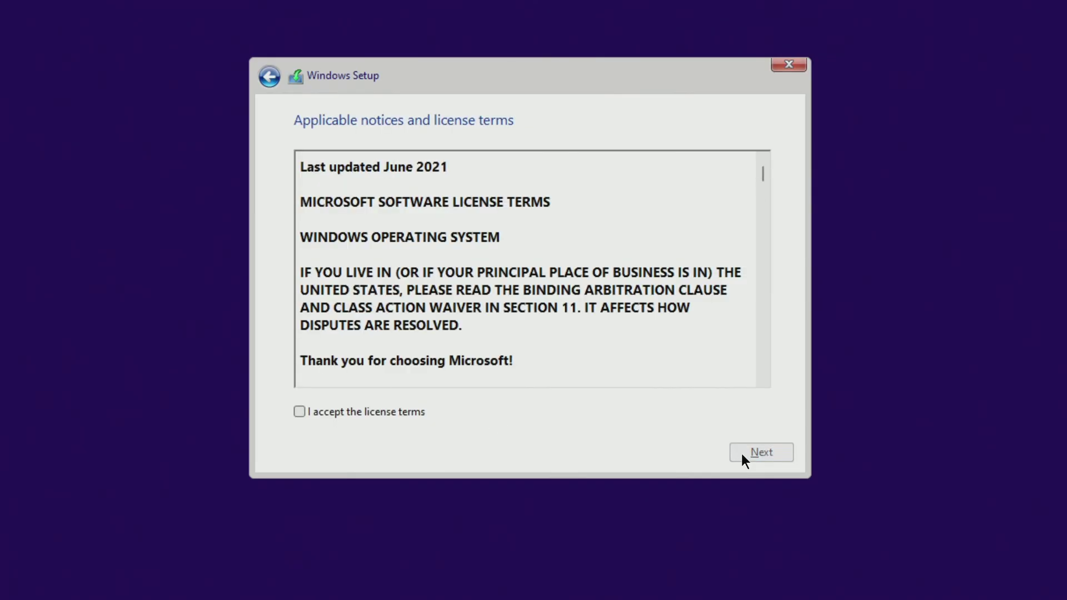
pyautogui.click(298, 412)
pyautogui.click(740, 459)
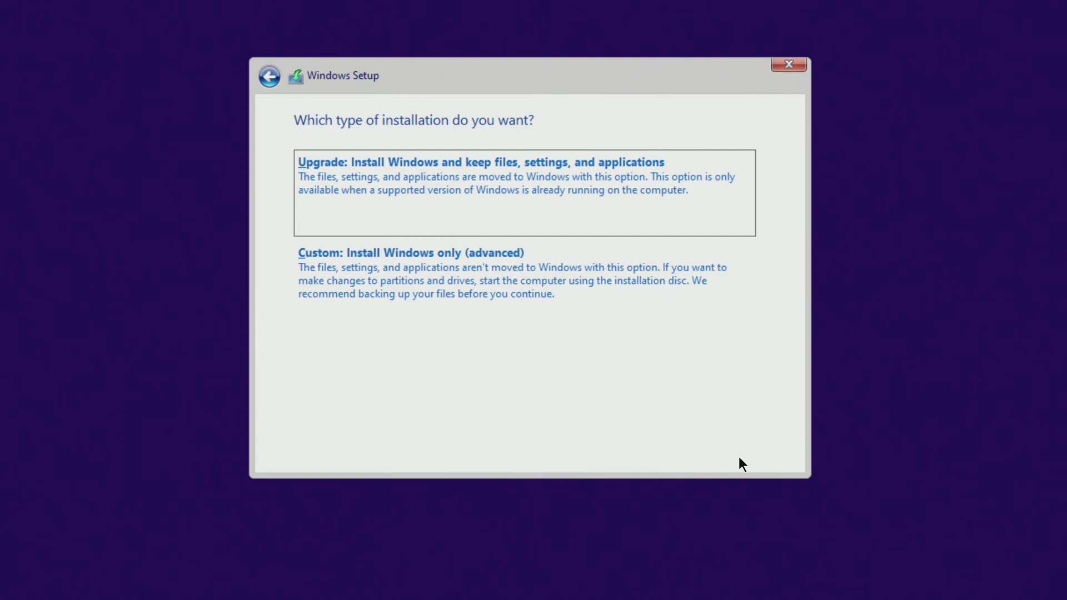
pyautogui.click(496, 279)
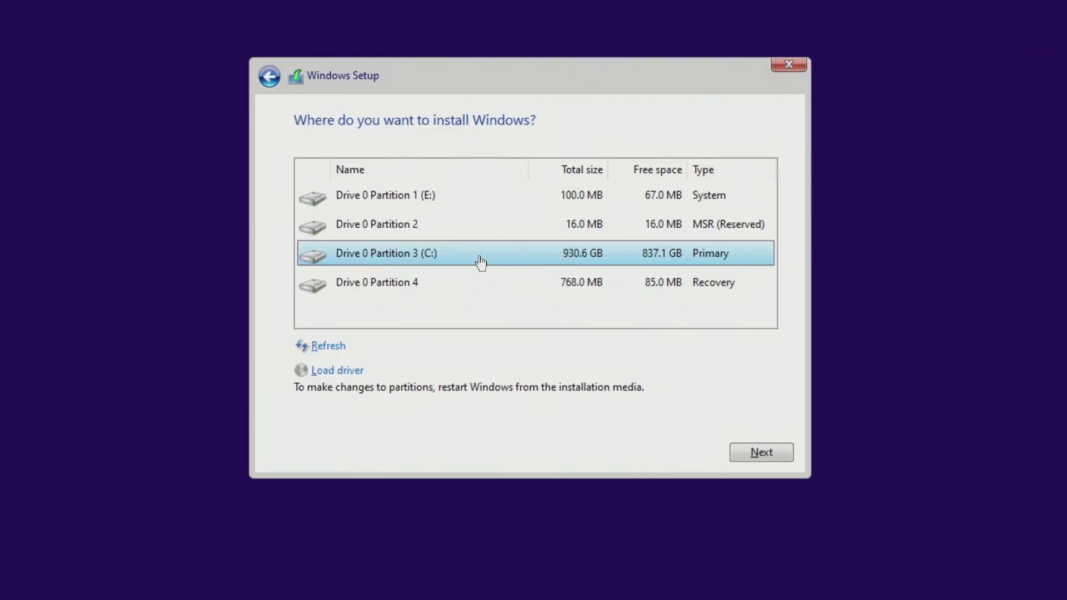
pyautogui.click(737, 453)
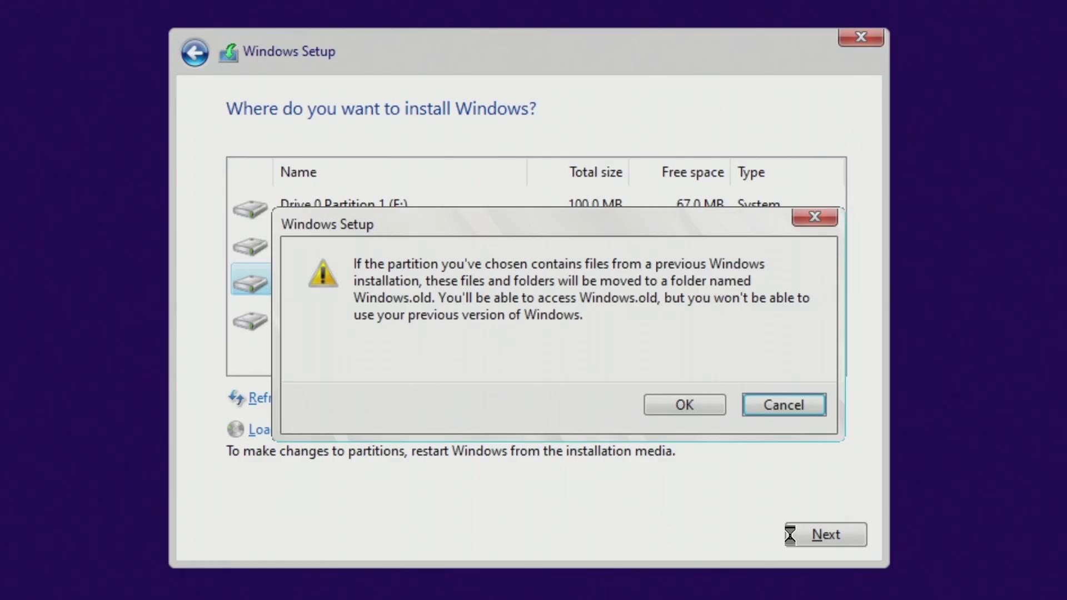
pyautogui.click(709, 405)
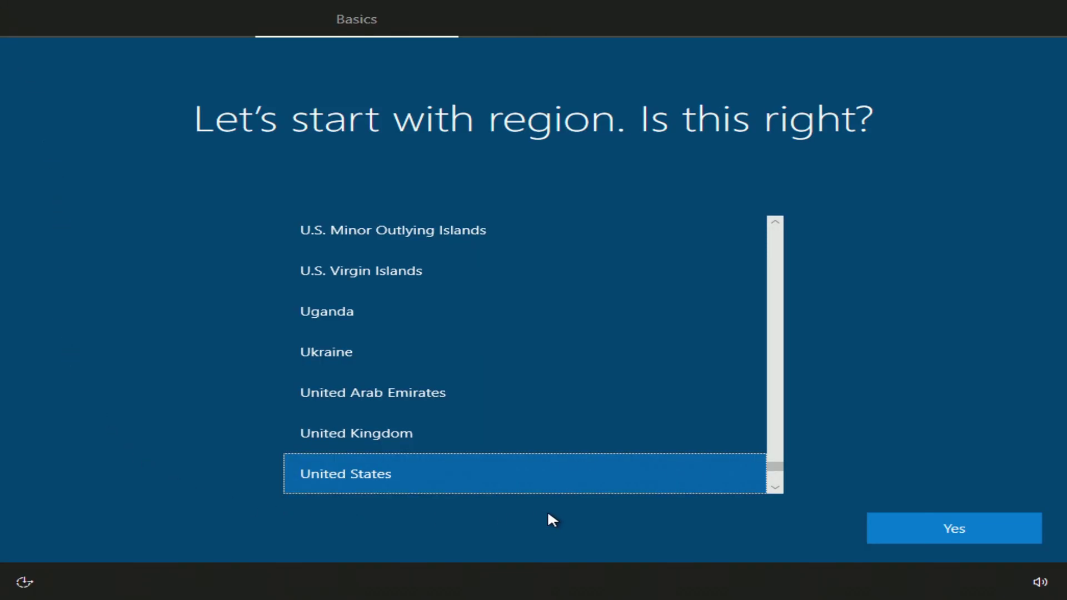
# Confirm United States region and US keyboard, skip a second layout, and choose personal use
pyautogui.click(906, 533)
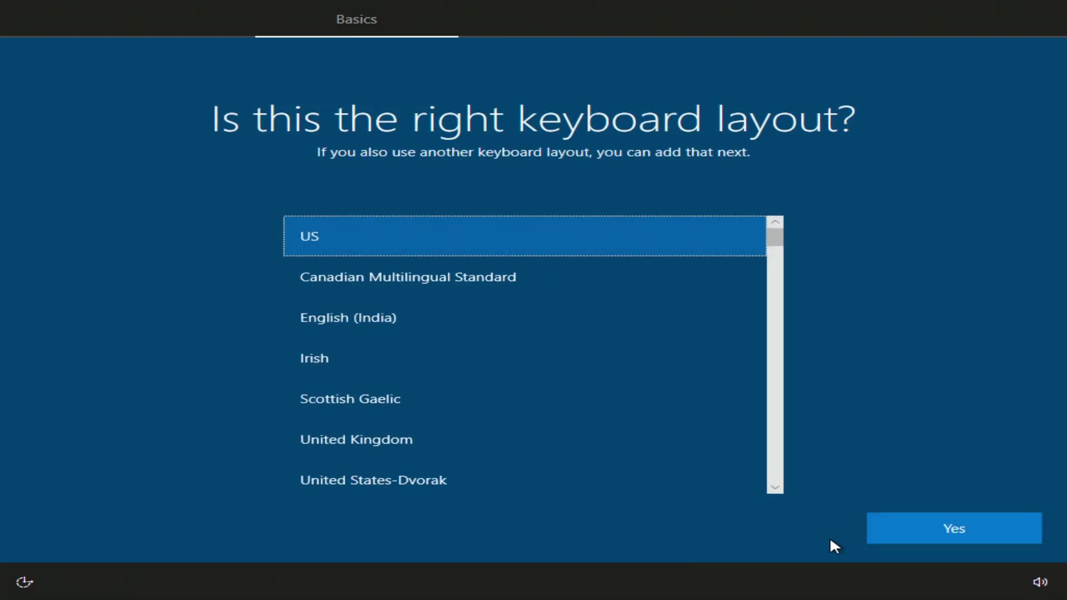
pyautogui.click(906, 524)
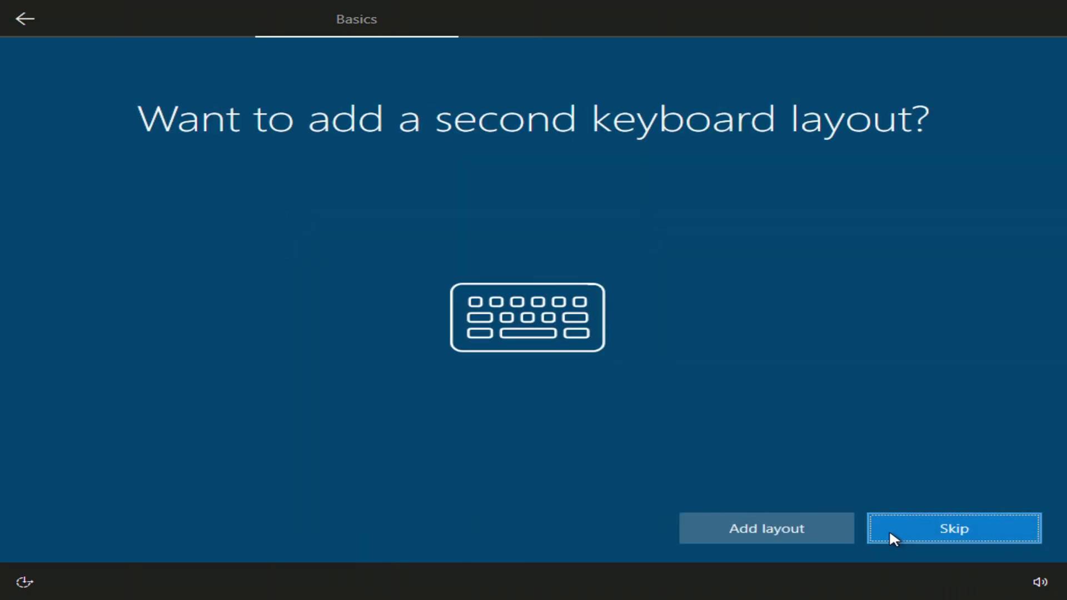
pyautogui.click(889, 529)
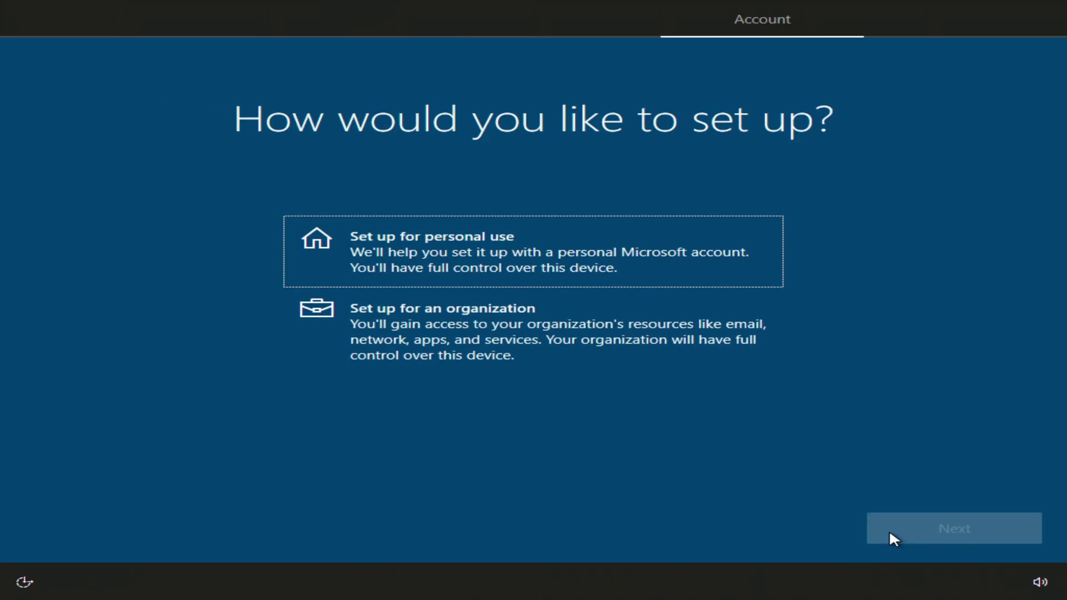
pyautogui.click(776, 275)
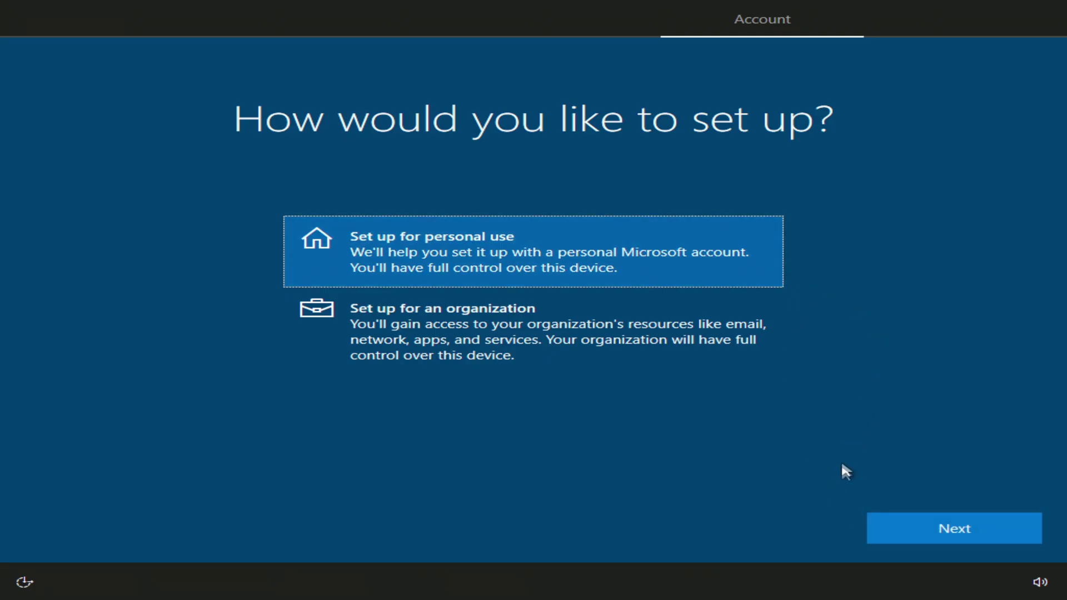
pyautogui.click(901, 534)
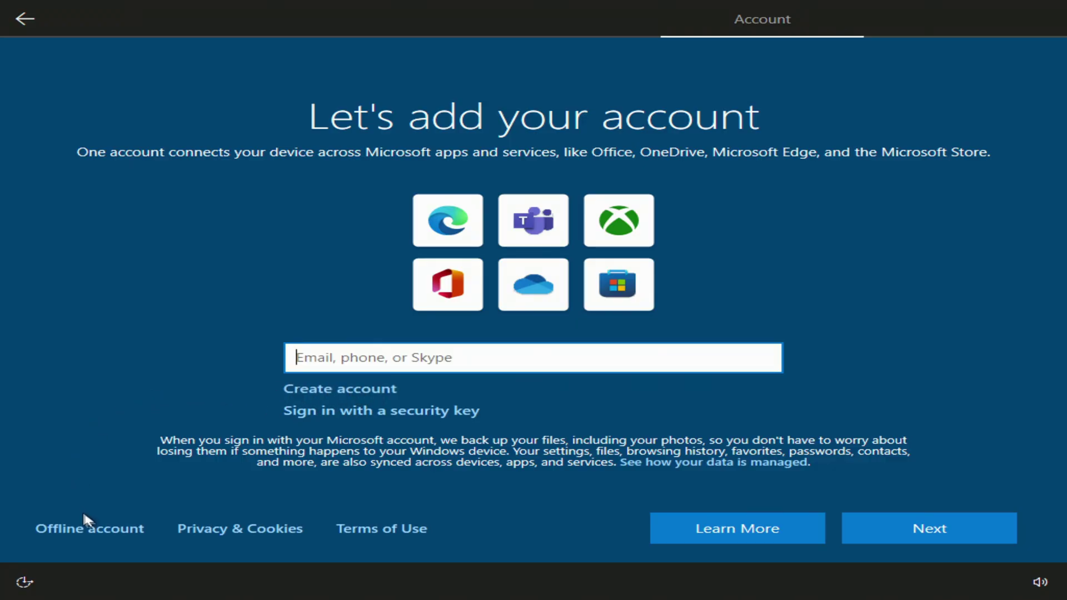
# Create an offline local account with the user's name, no password, and accept default privacy settings
pyautogui.click(102, 527)
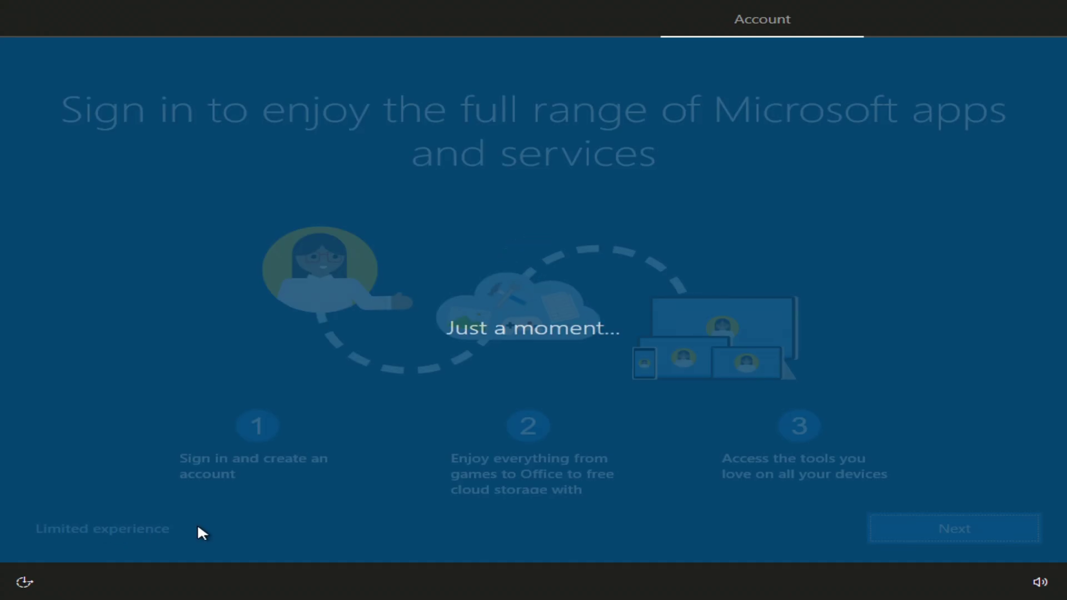
pyautogui.click(108, 525)
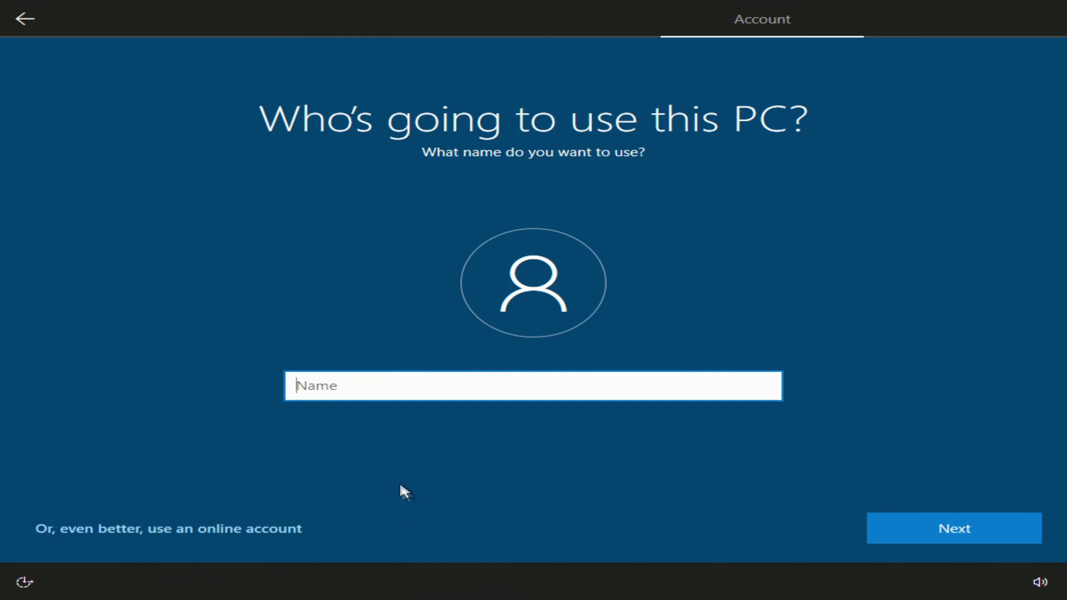
pyautogui.write('Malik')
pyautogui.click(893, 526)
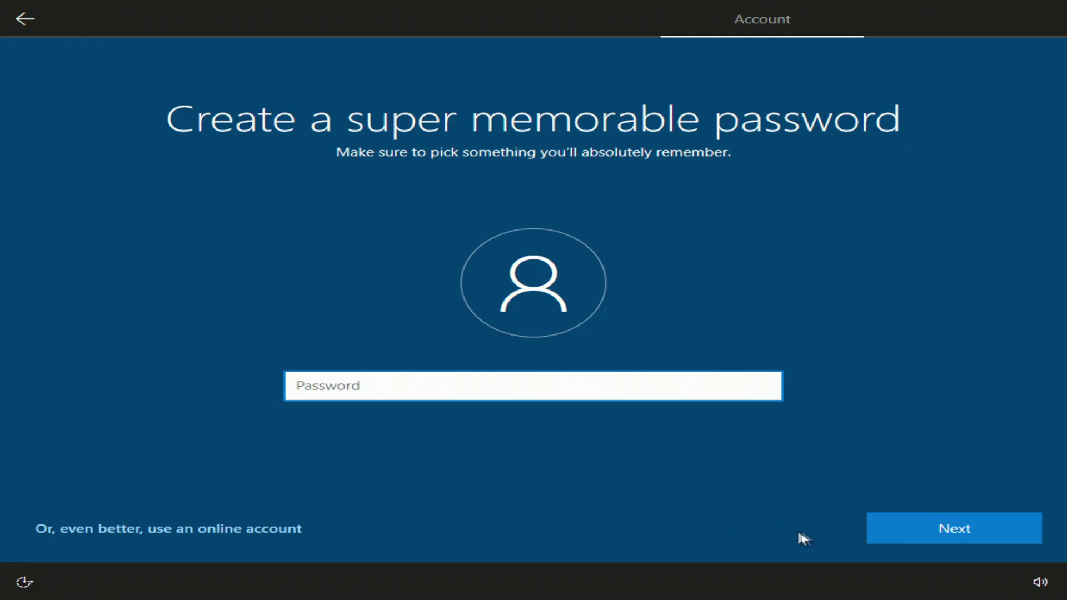
pyautogui.click(876, 525)
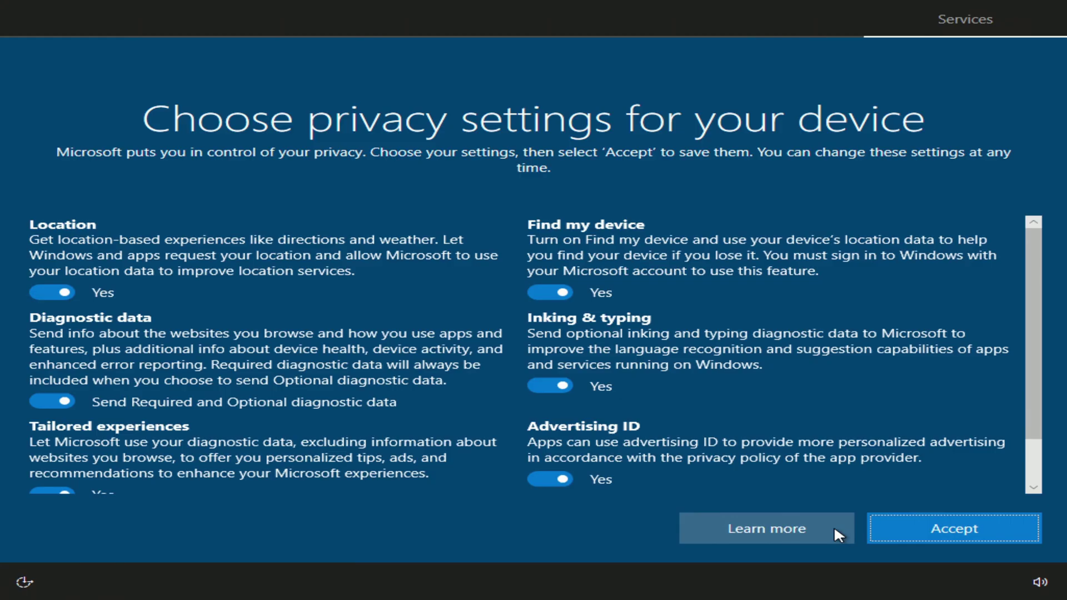
pyautogui.click(883, 524)
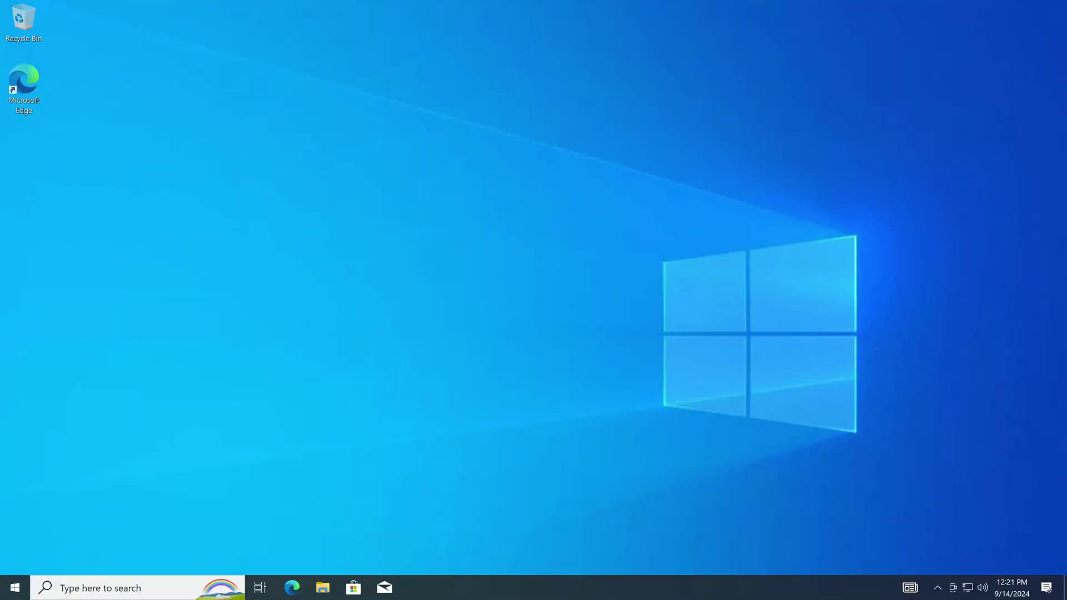
# Check Update & Security > Activation shows Windows 10 Pro digitally licensed, then close Settings
pyautogui.click(15, 588)
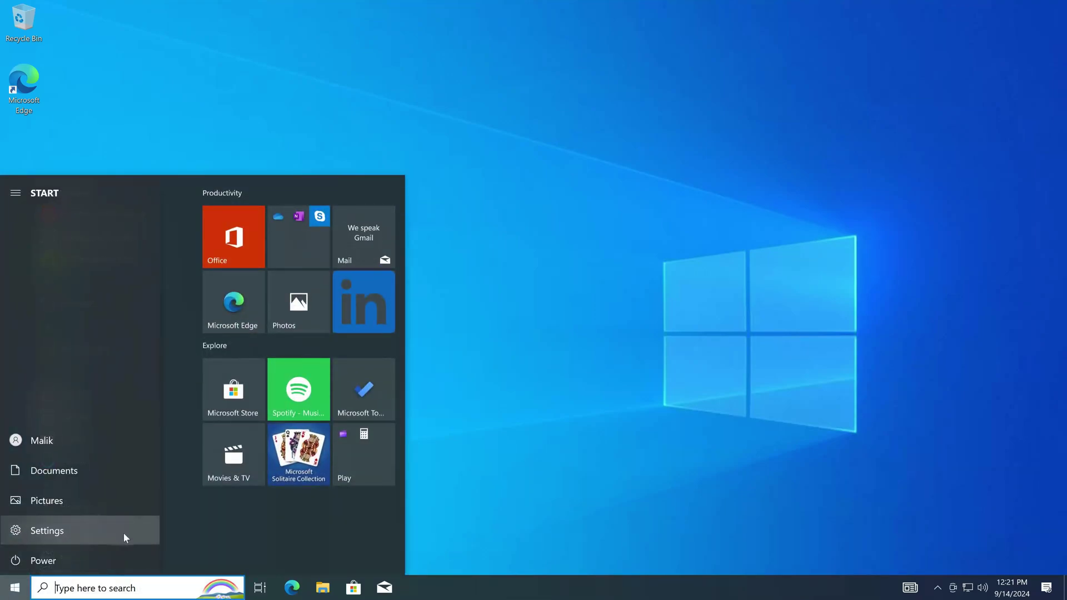
pyautogui.click(123, 532)
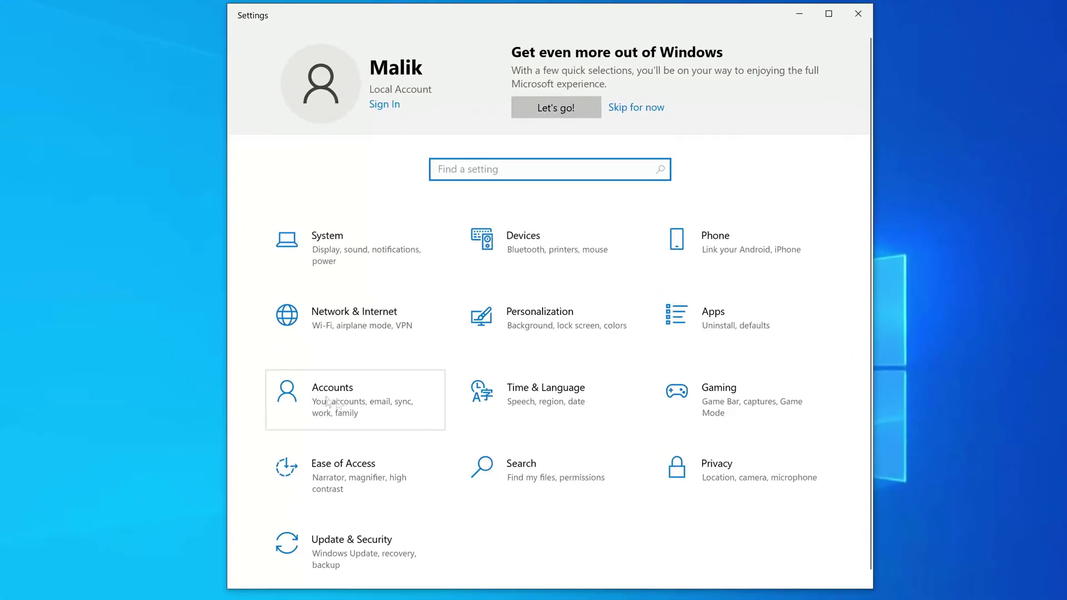
pyautogui.click(413, 411)
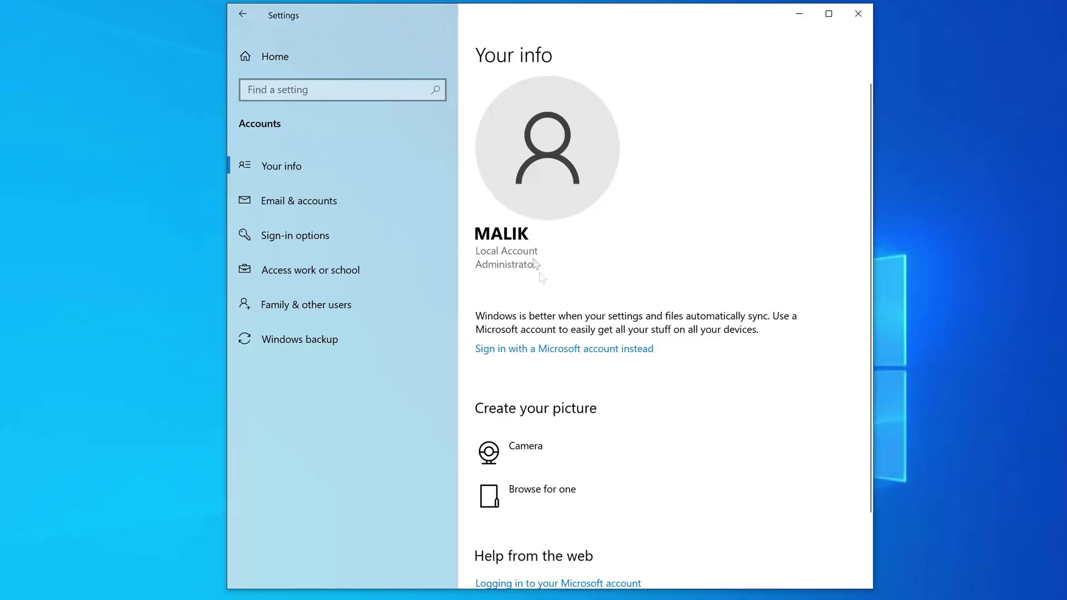
pyautogui.click(305, 53)
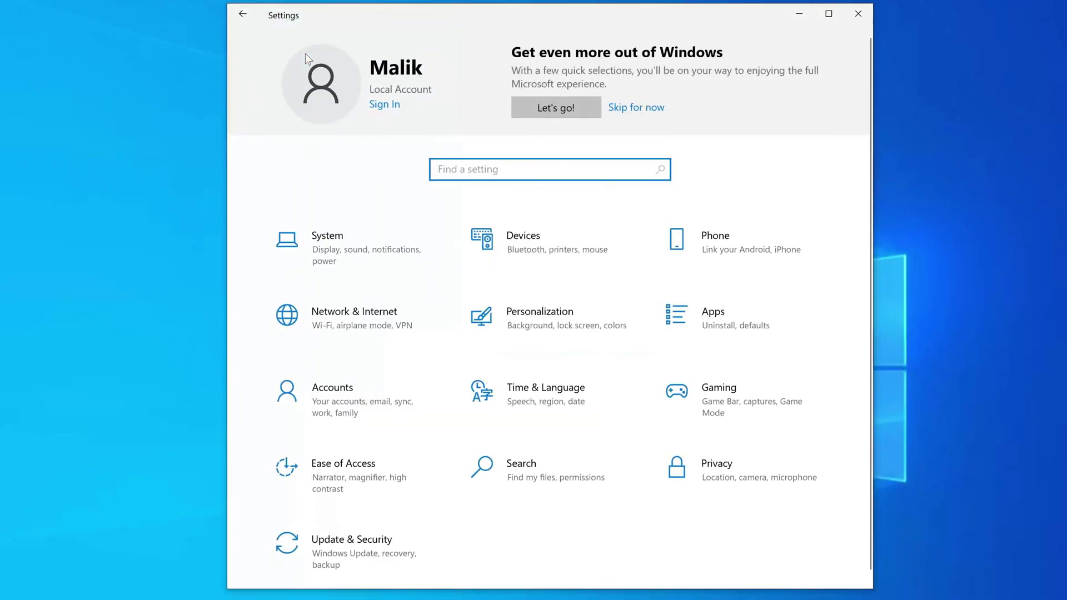
pyautogui.click(358, 552)
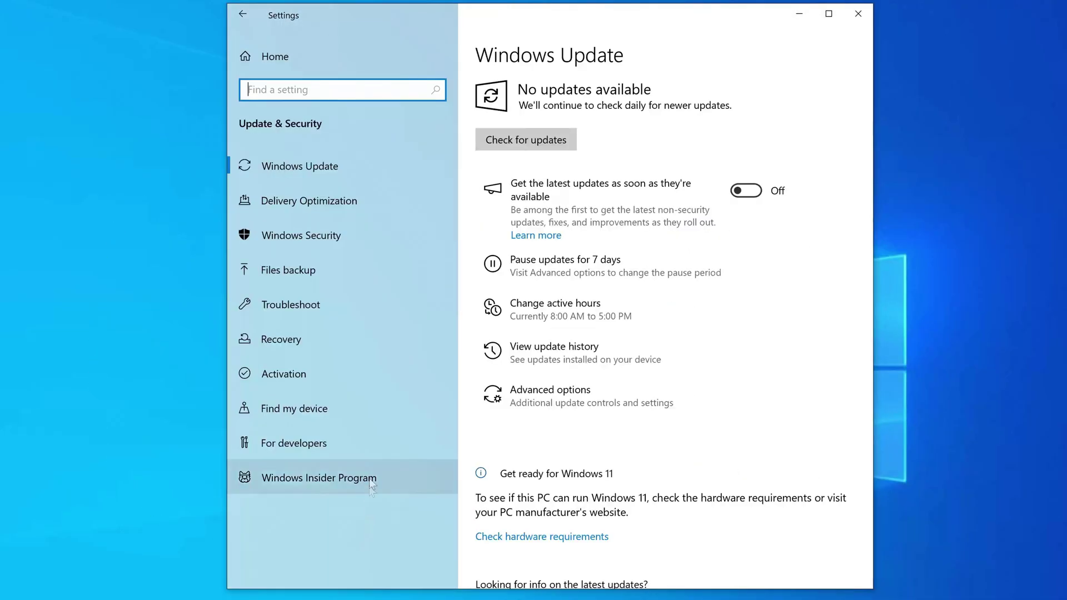
pyautogui.click(421, 374)
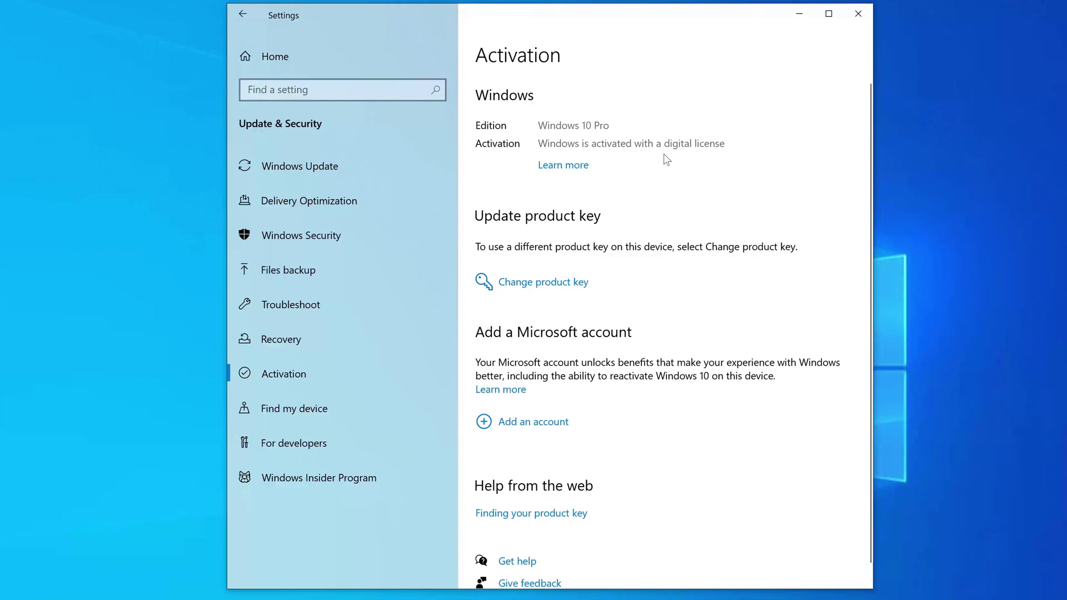
pyautogui.click(858, 13)
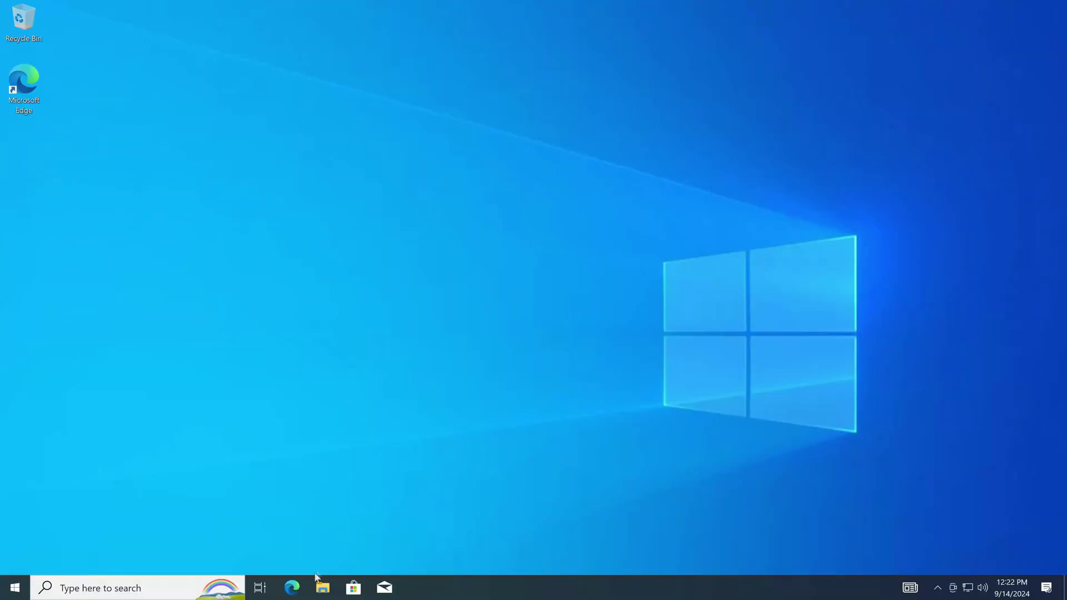
# Browse in File Explorer to C:\Windows.old\Users, then the old profile's Desktop folder
pyautogui.click(323, 589)
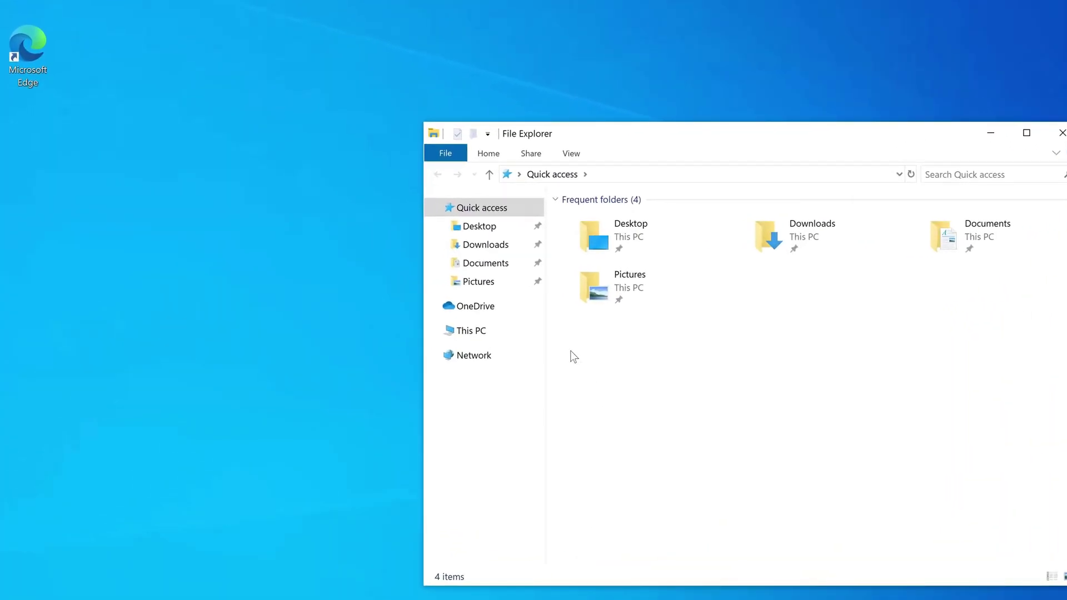
pyautogui.click(519, 333)
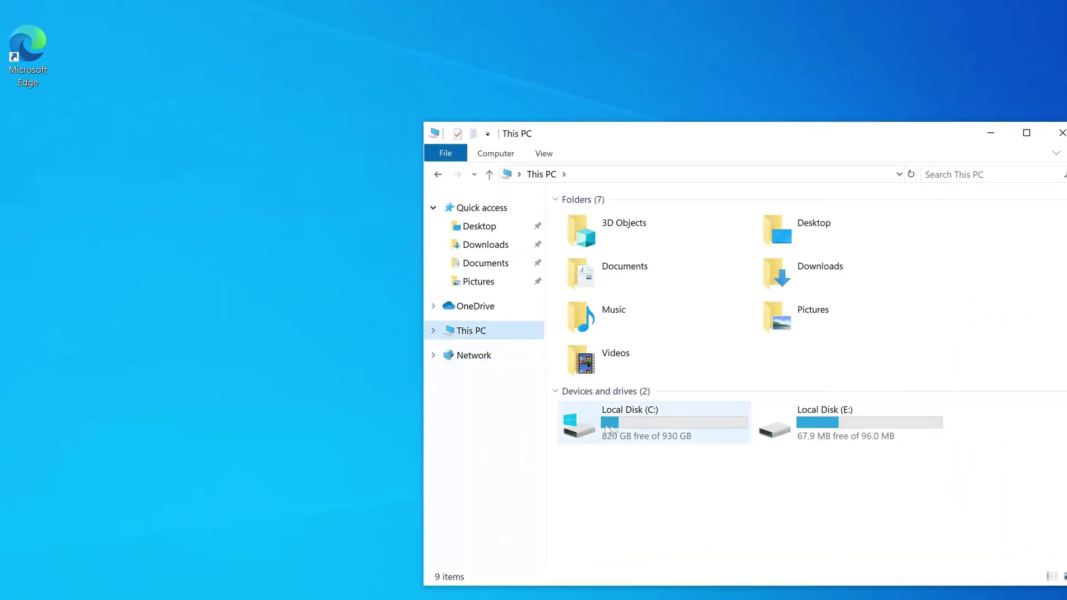
pyautogui.doubleClick(662, 428)
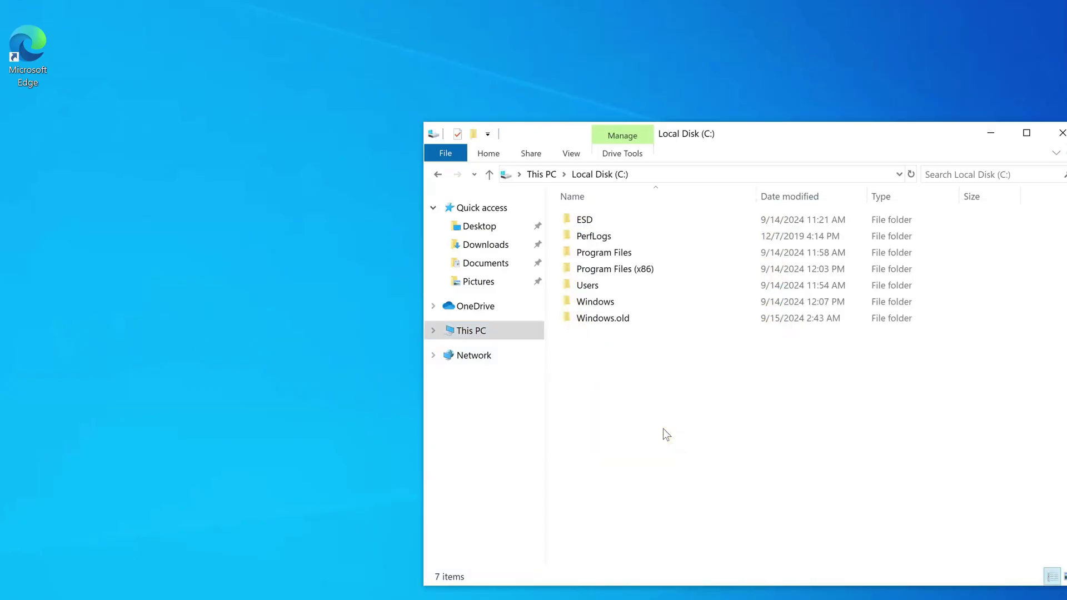
pyautogui.doubleClick(624, 318)
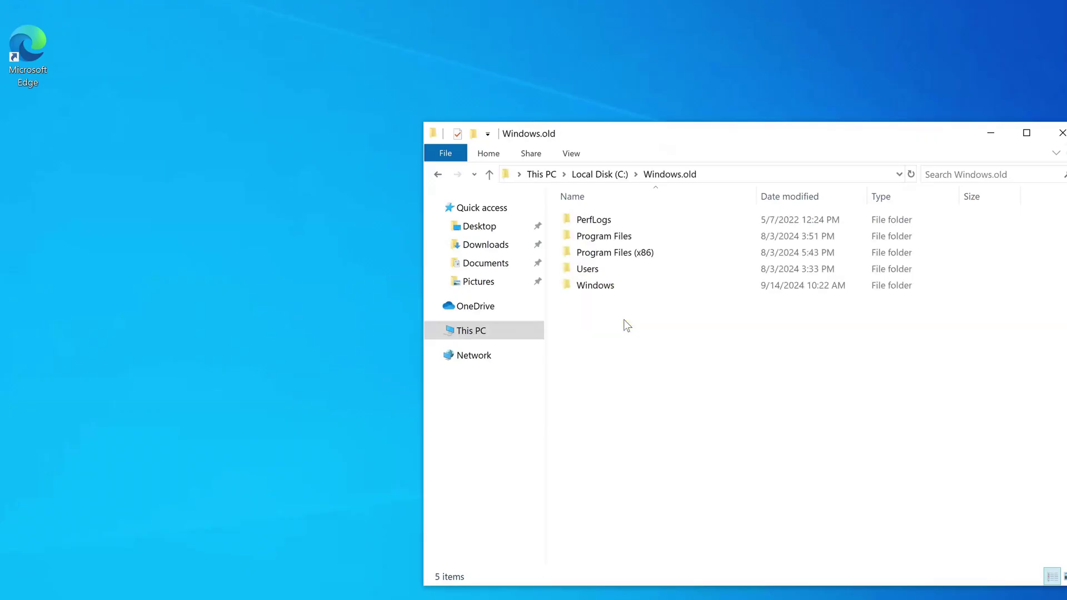
pyautogui.doubleClick(605, 271)
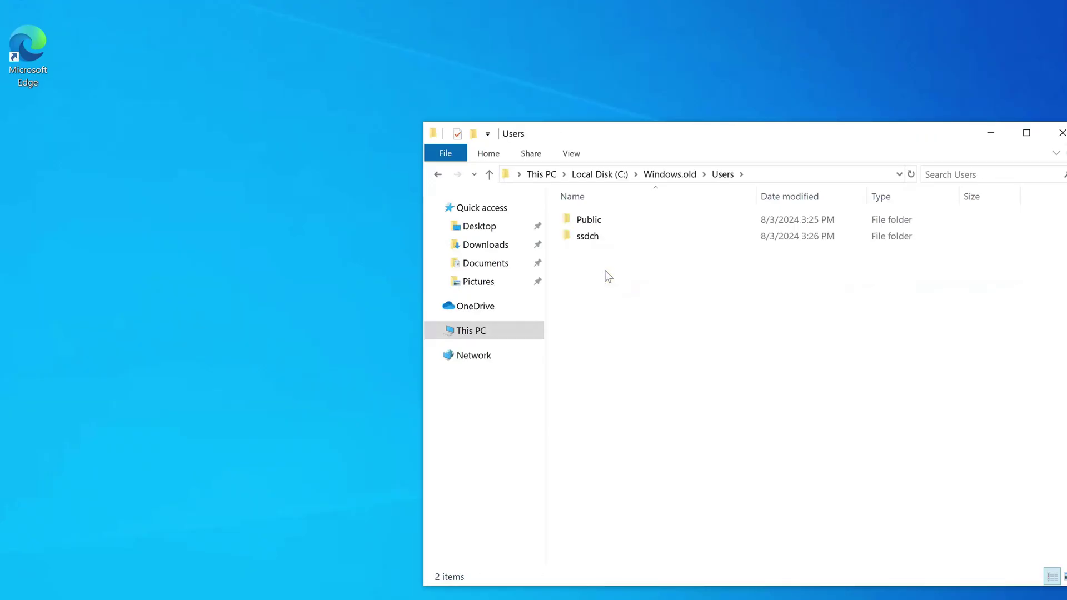
pyautogui.doubleClick(588, 235)
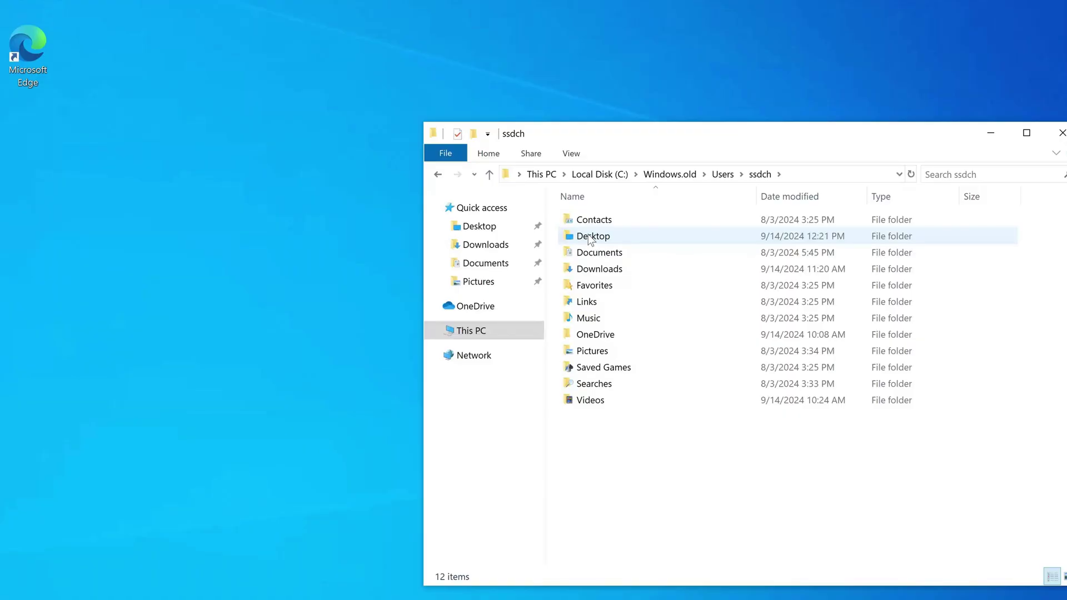
pyautogui.doubleClick(590, 237)
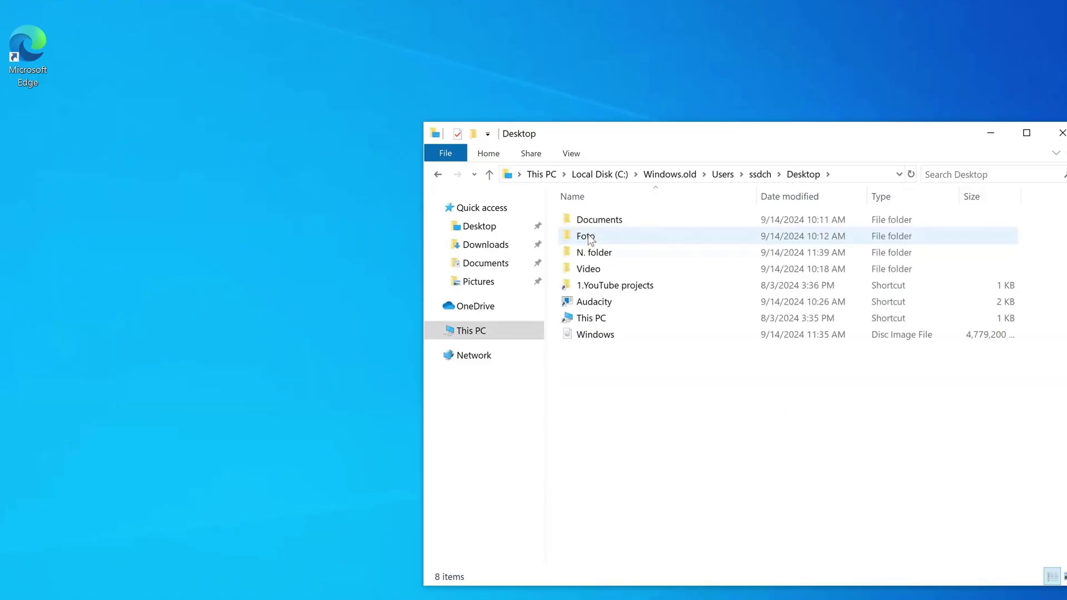
# Drag the Foto, Documents and Video folders onto the new desktop
pyautogui.moveTo(578, 241); pyautogui.dragTo(391, 184)
pyautogui.moveTo(589, 220); pyautogui.dragTo(384, 262)
pyautogui.moveTo(573, 237); pyautogui.dragTo(327, 249)
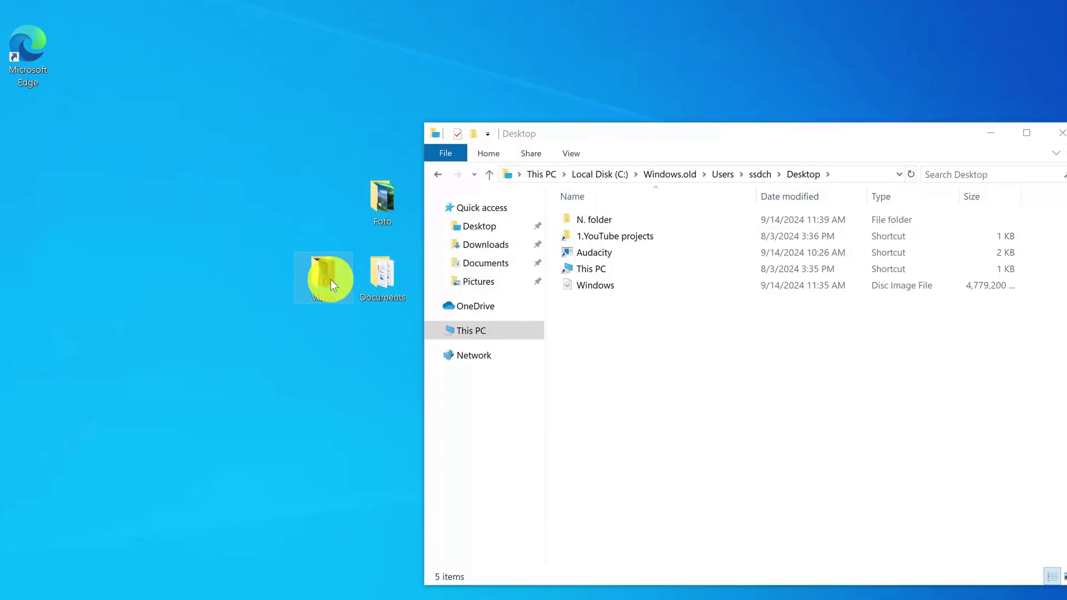
# Play video 1 from the recovered Video folder to check it works, then close it
pyautogui.doubleClick(332, 279)
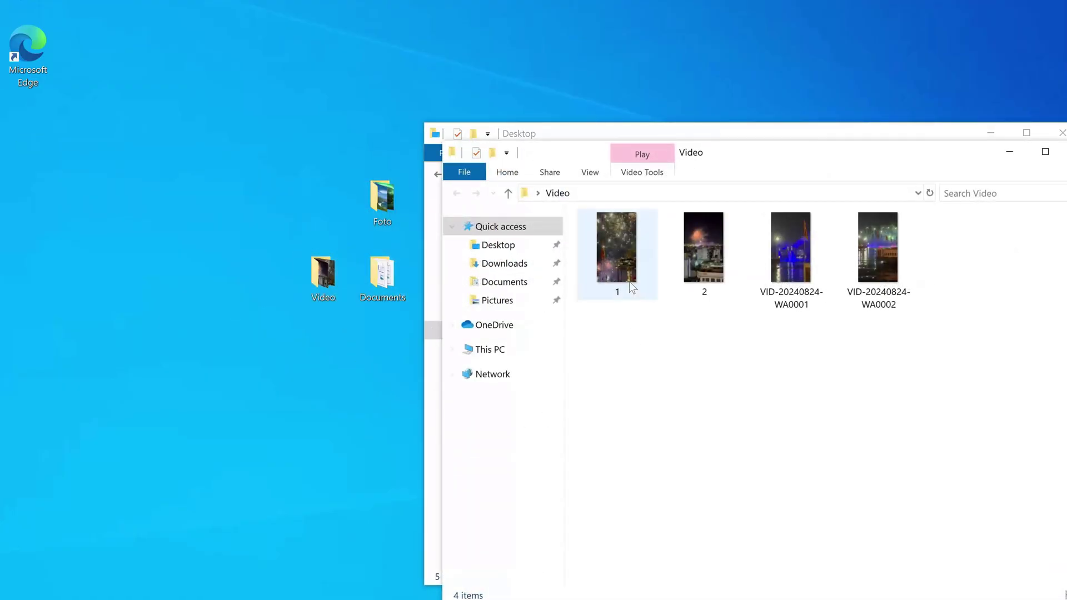
pyautogui.doubleClick(618, 261)
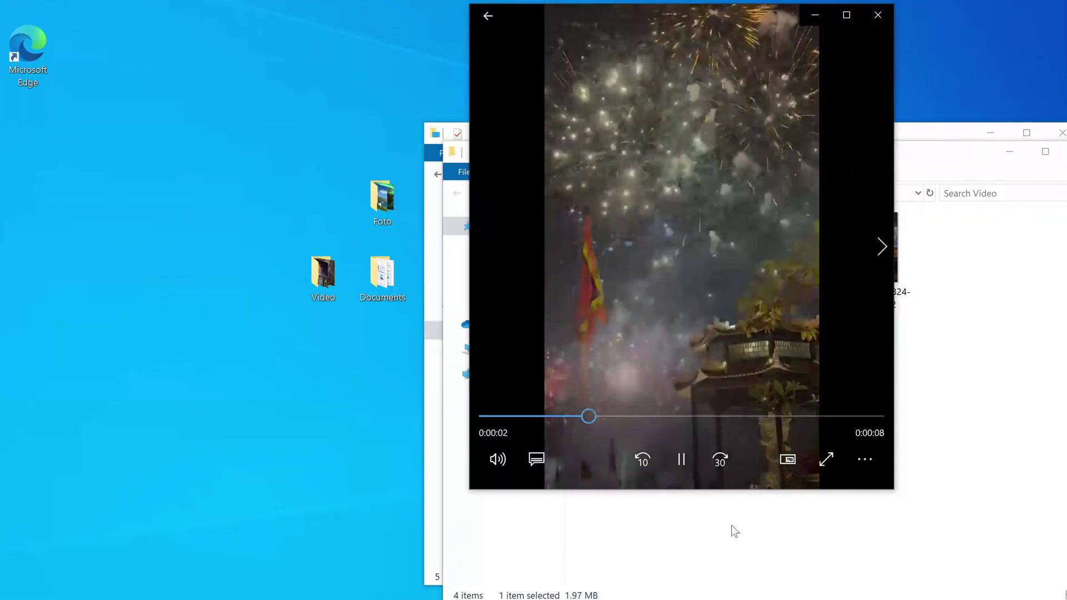
pyautogui.click(879, 15)
pyautogui.hotkey('alt', 'F4')
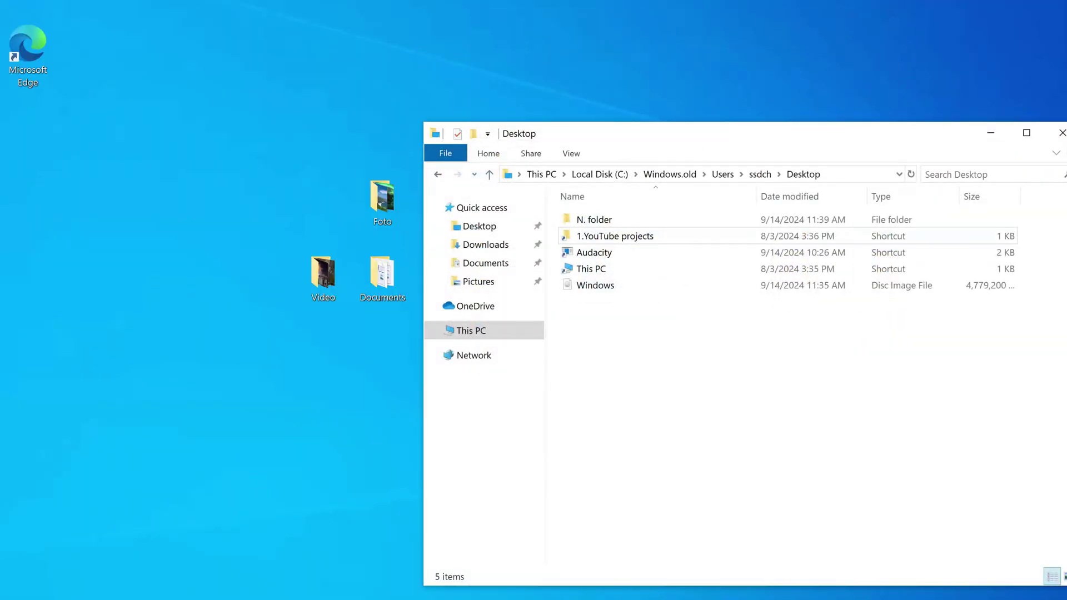
# Navigate to C:\Windows.old\Program Files (x86)\AIDA64
pyautogui.click(518, 330)
pyautogui.click(618, 420)
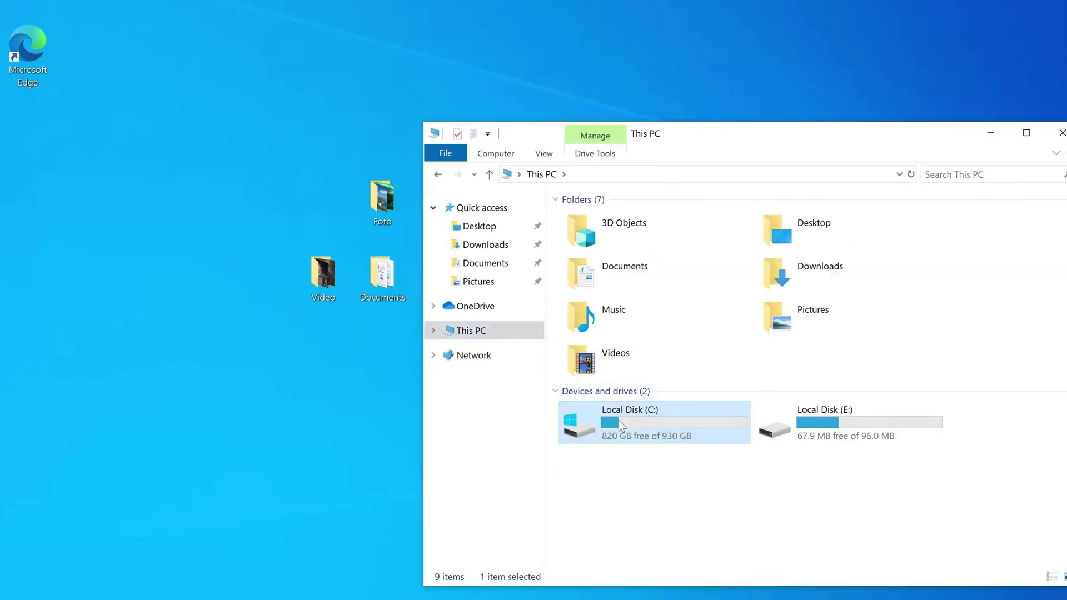
pyautogui.doubleClick(618, 420)
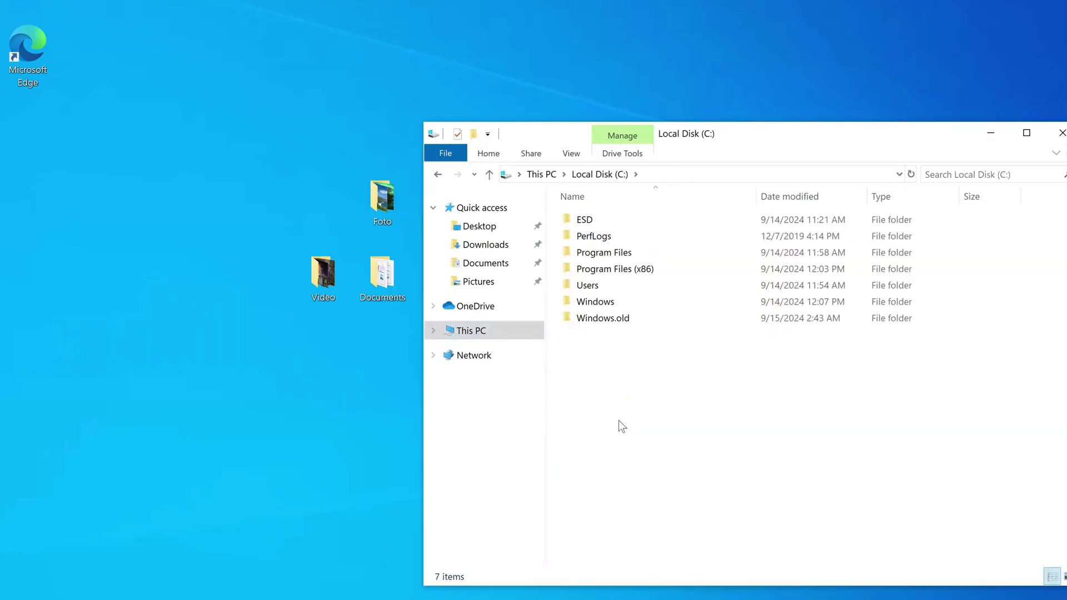
pyautogui.doubleClick(614, 320)
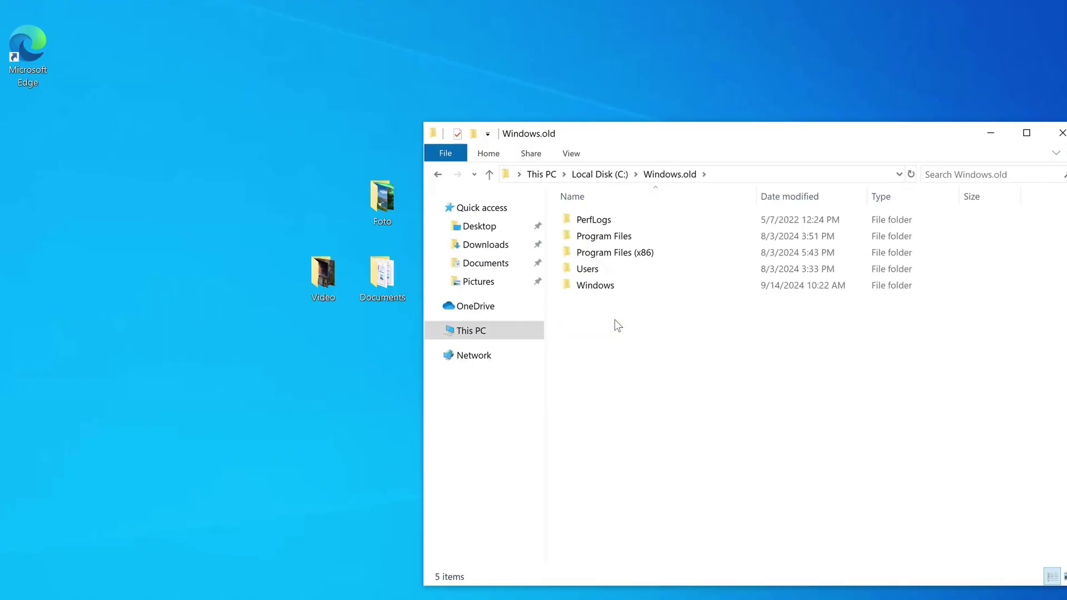
pyautogui.doubleClick(630, 256)
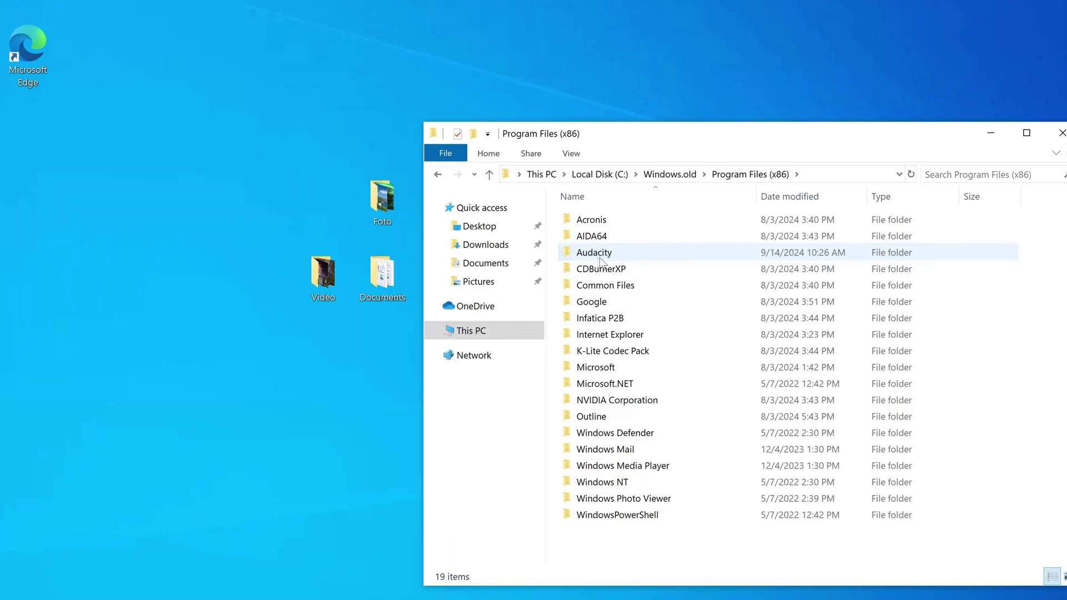
pyautogui.doubleClick(567, 238)
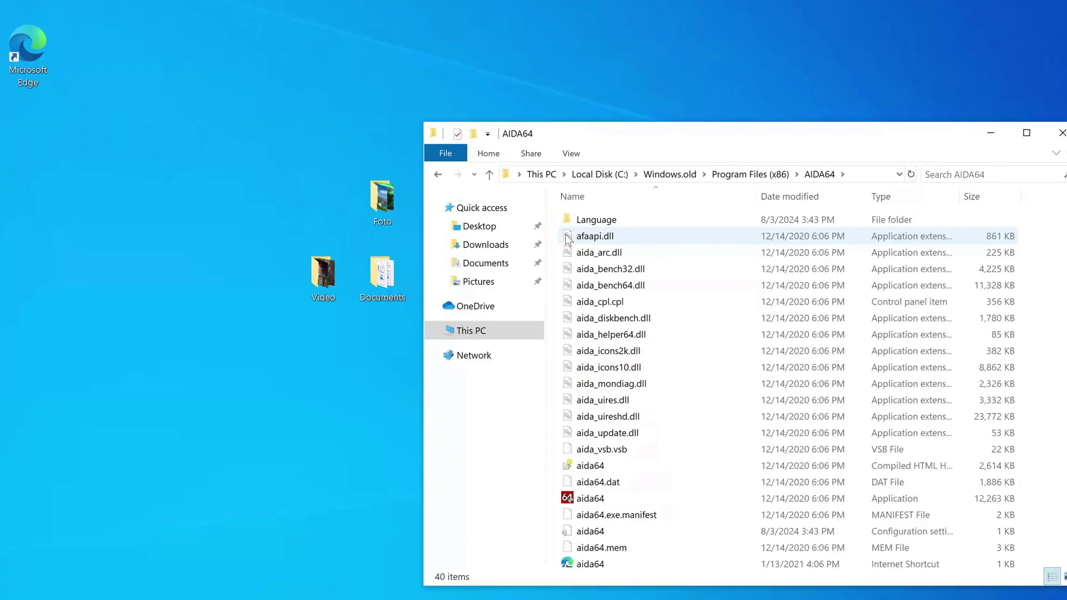
# Send aida64.exe to the desktop as a shortcut, place it beside the folders, and launch it
pyautogui.click(578, 500)
pyautogui.rightClick(621, 499)
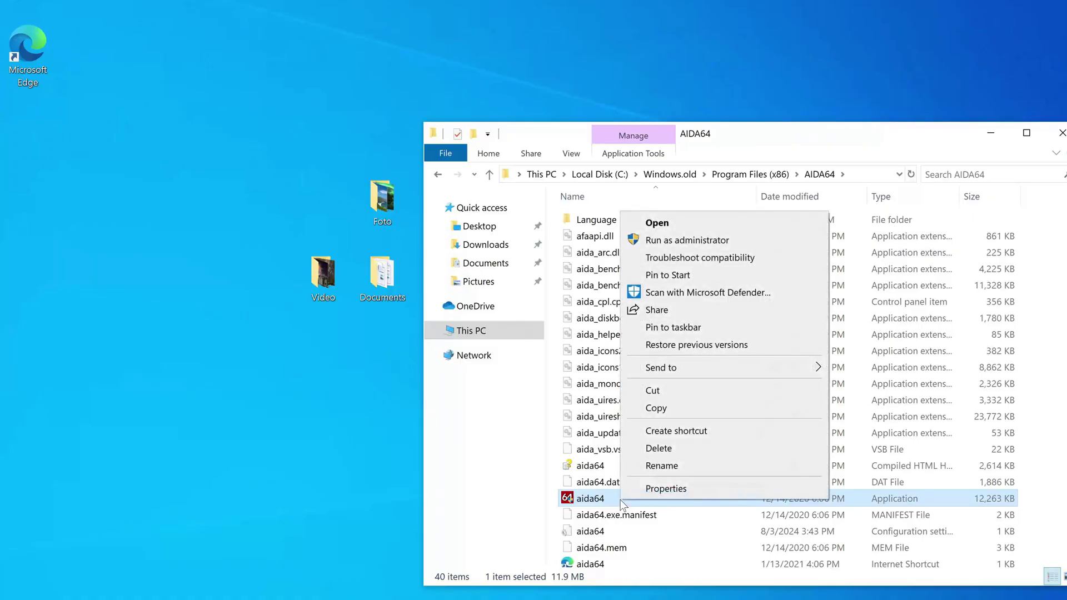
pyautogui.moveTo(689, 366)
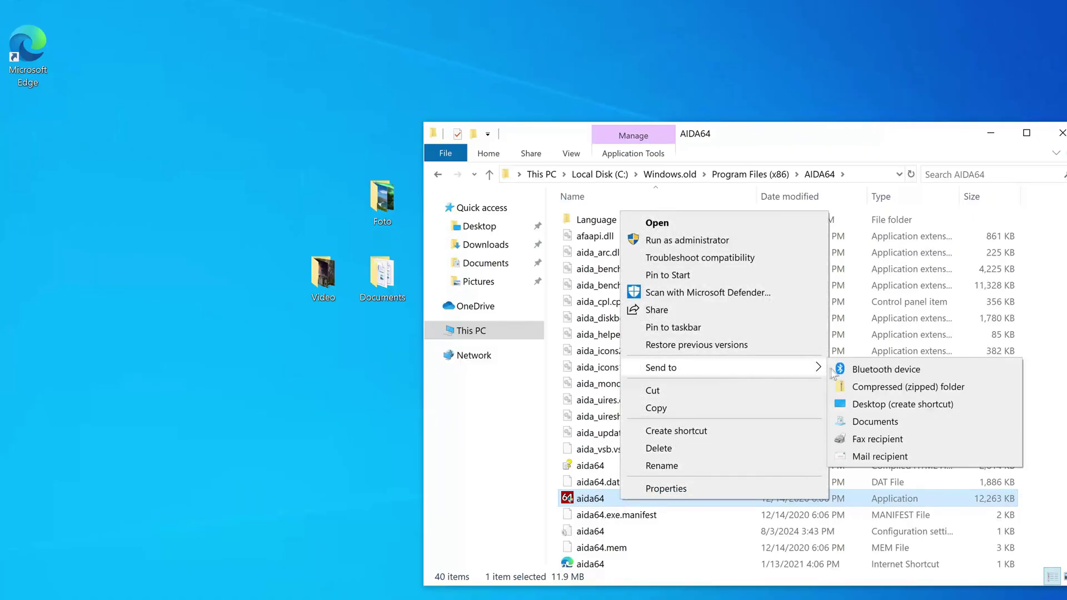
pyautogui.click(968, 404)
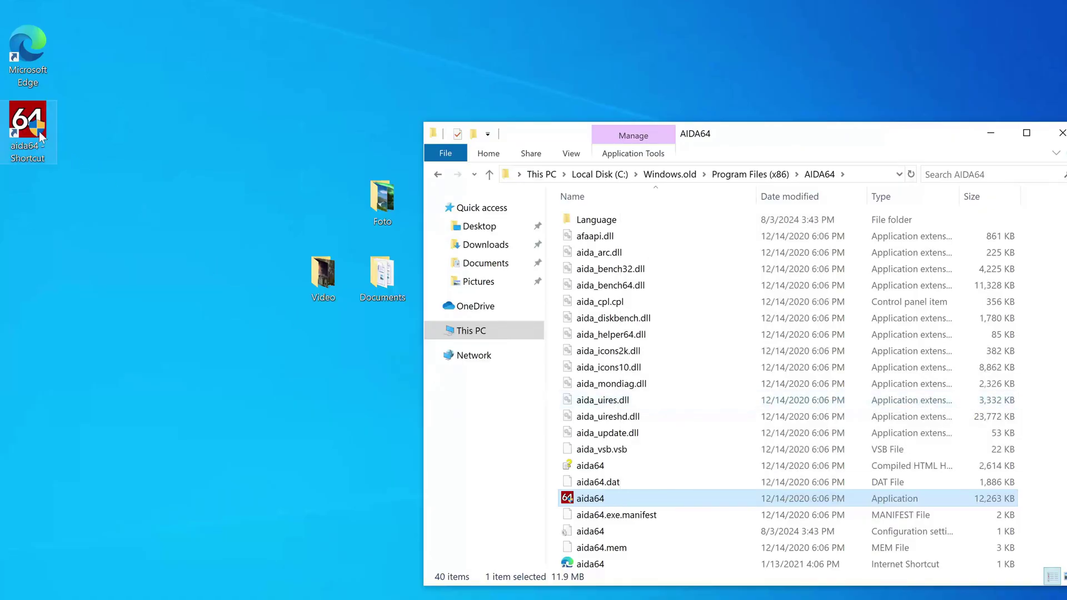
pyautogui.moveTo(39, 131); pyautogui.dragTo(341, 182)
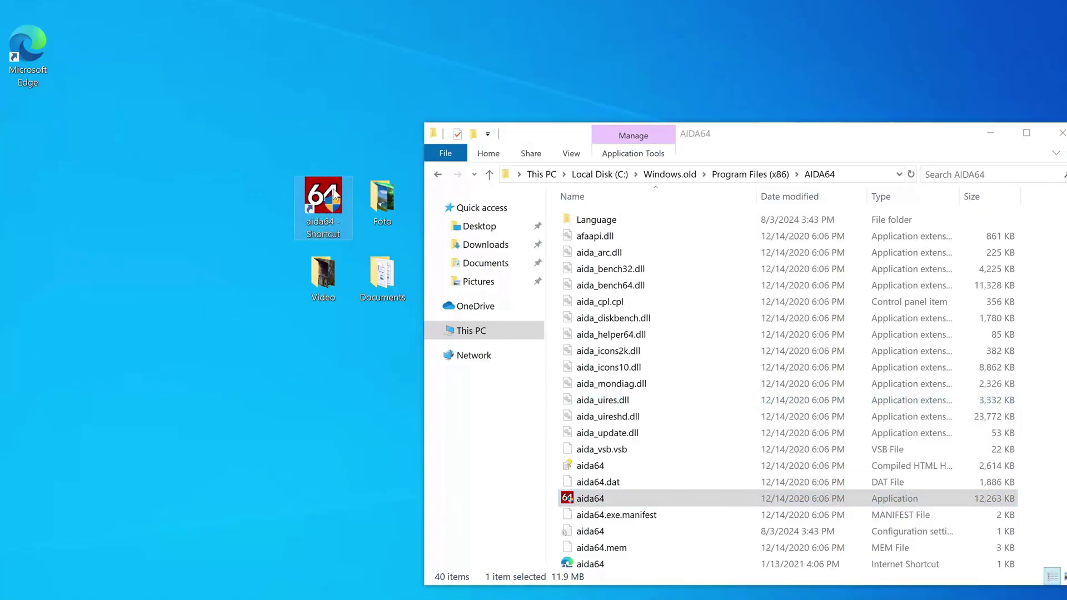
pyautogui.doubleClick(326, 201)
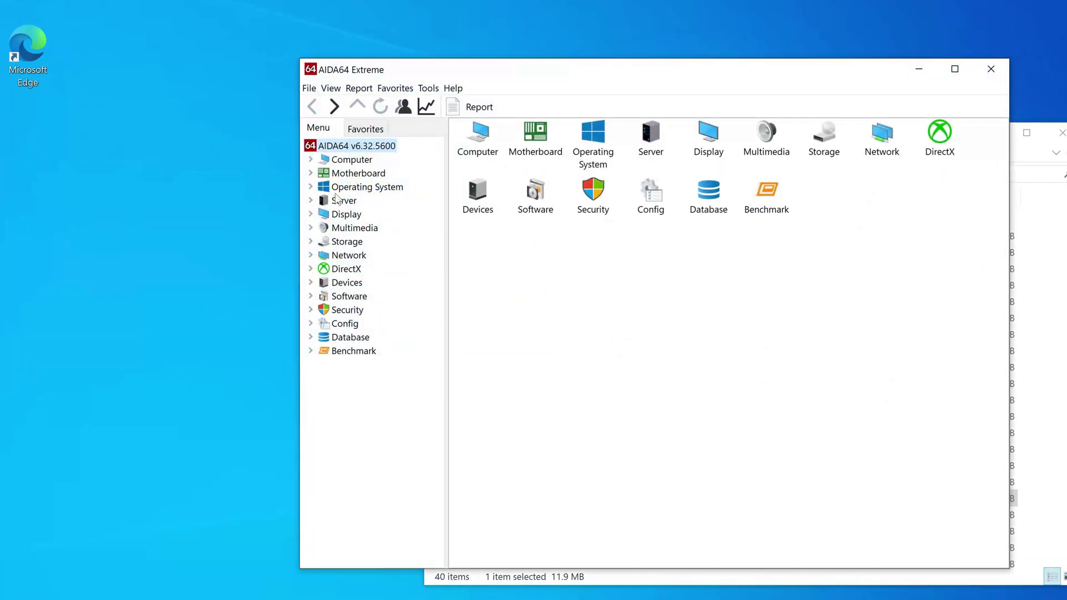
# In AIDA64's Menu tree, view the Display items, then the Network items
pyautogui.click(358, 163)
pyautogui.click(354, 216)
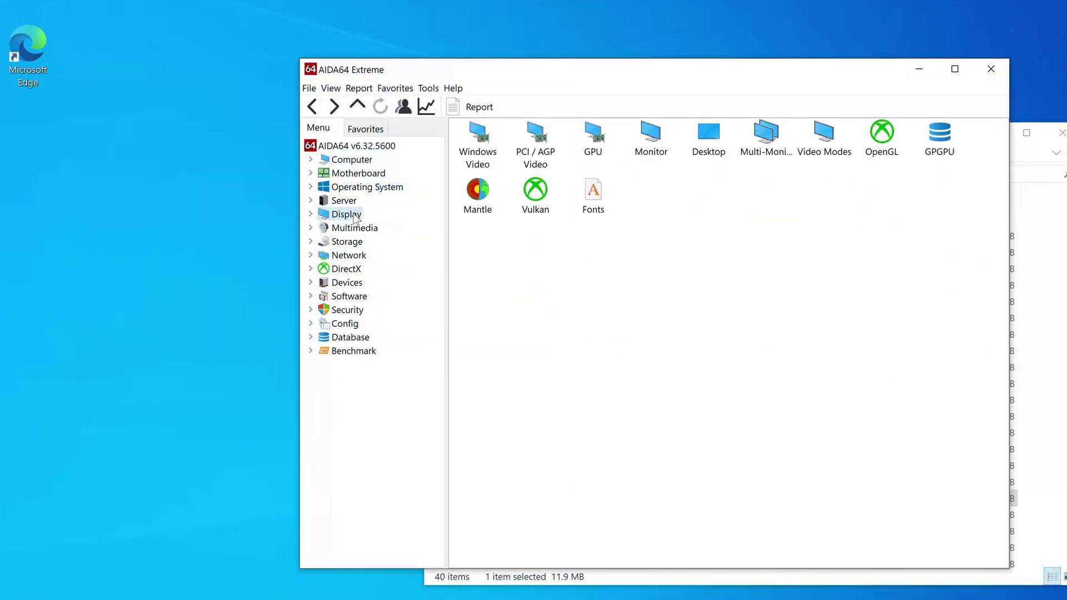
pyautogui.click(354, 259)
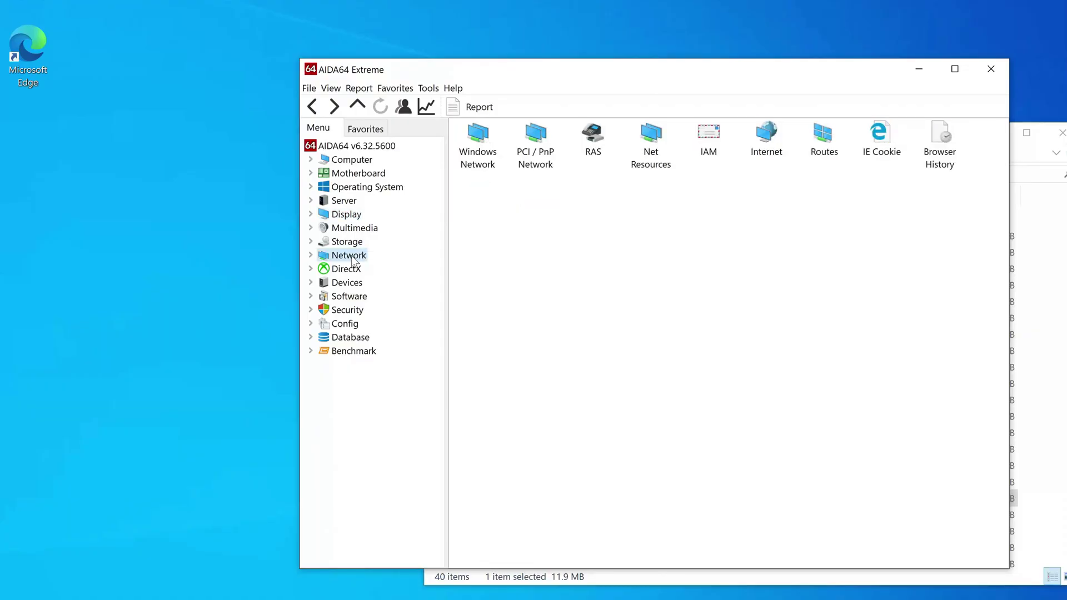